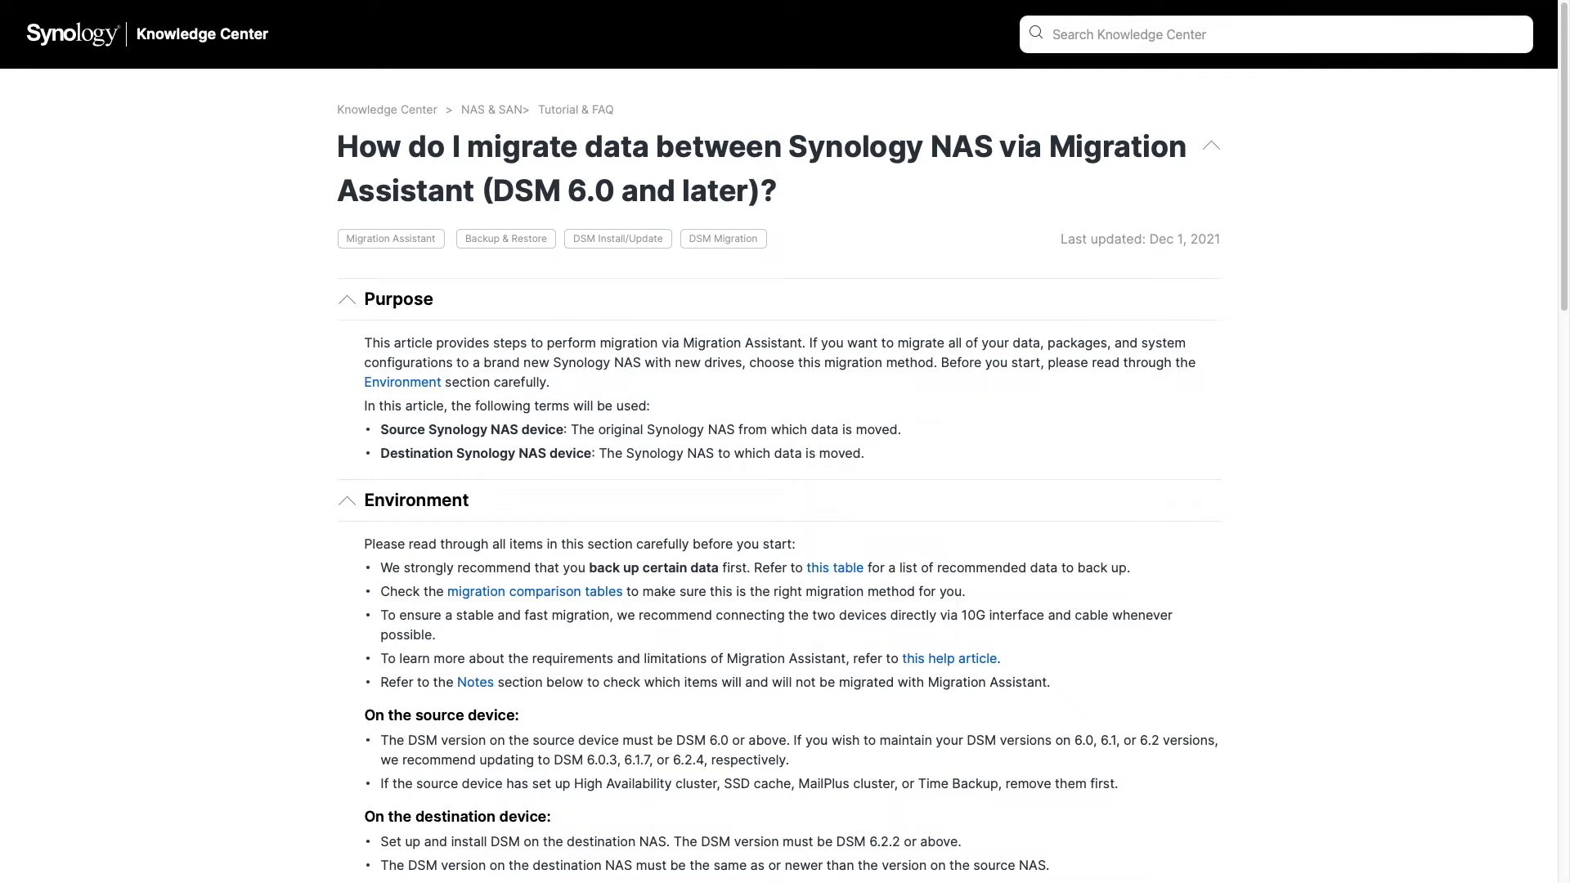
Scroll the Knowledge Center article down to the Environment requirements for the source and destination devices
{"action": "scroll", "coordinate": [785, 474], "scroll_direction": "down", "scroll_amount": 4}
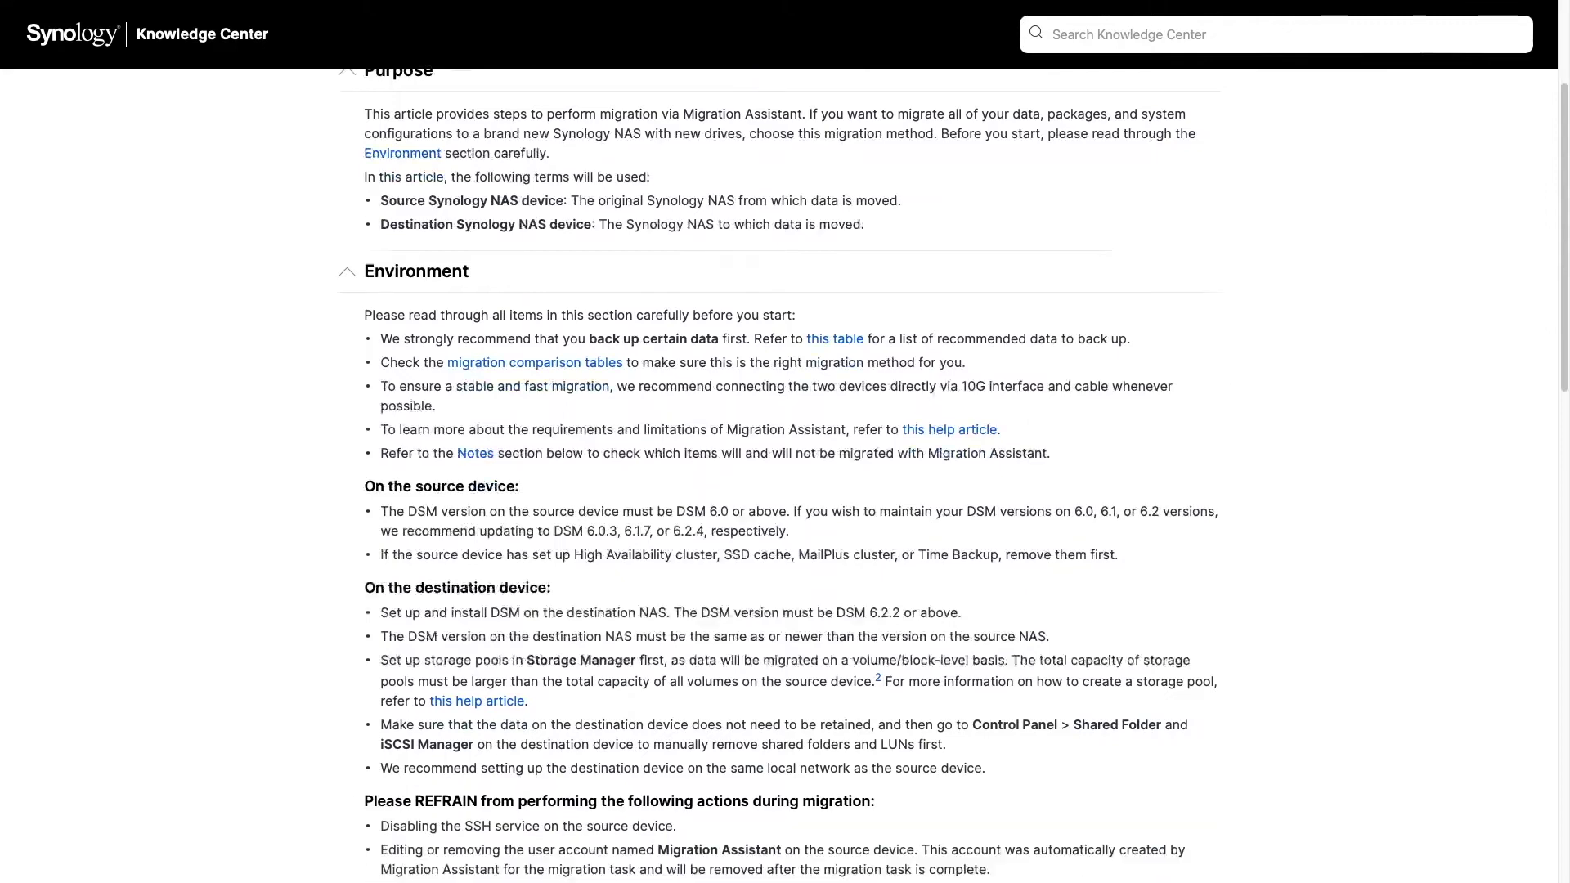
{"action": "scroll", "coordinate": [785, 474], "scroll_direction": "down", "scroll_amount": 1}
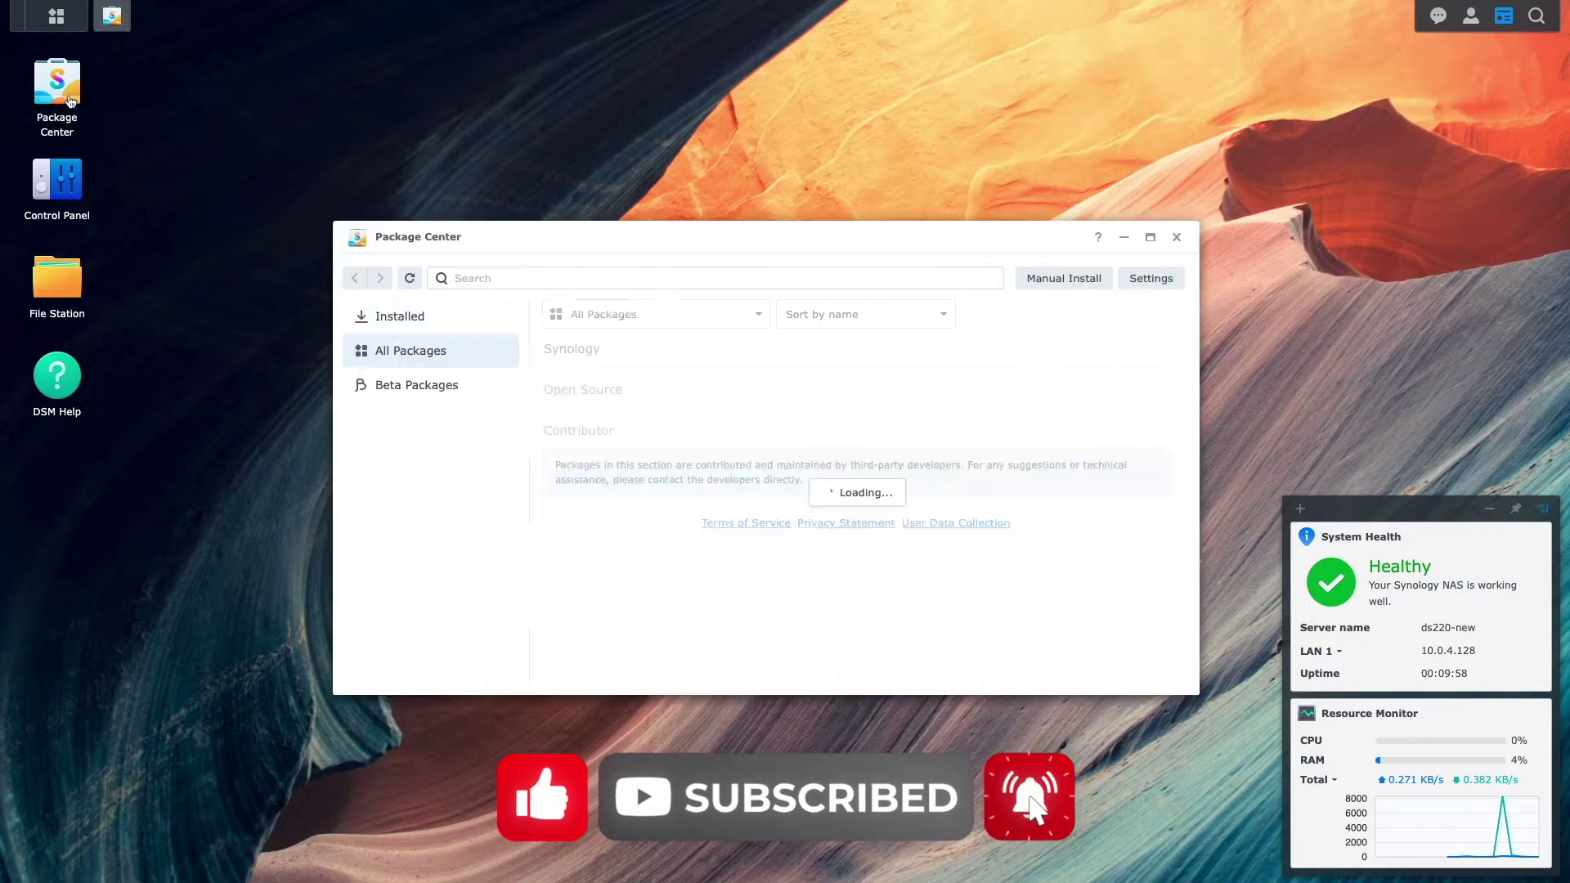
Search 'migration', install Migration Assistant with this NAS confirmed as destination, then launch it
{"action": "left_click", "coordinate": [509, 278]}
{"action": "type", "text": "migration"}
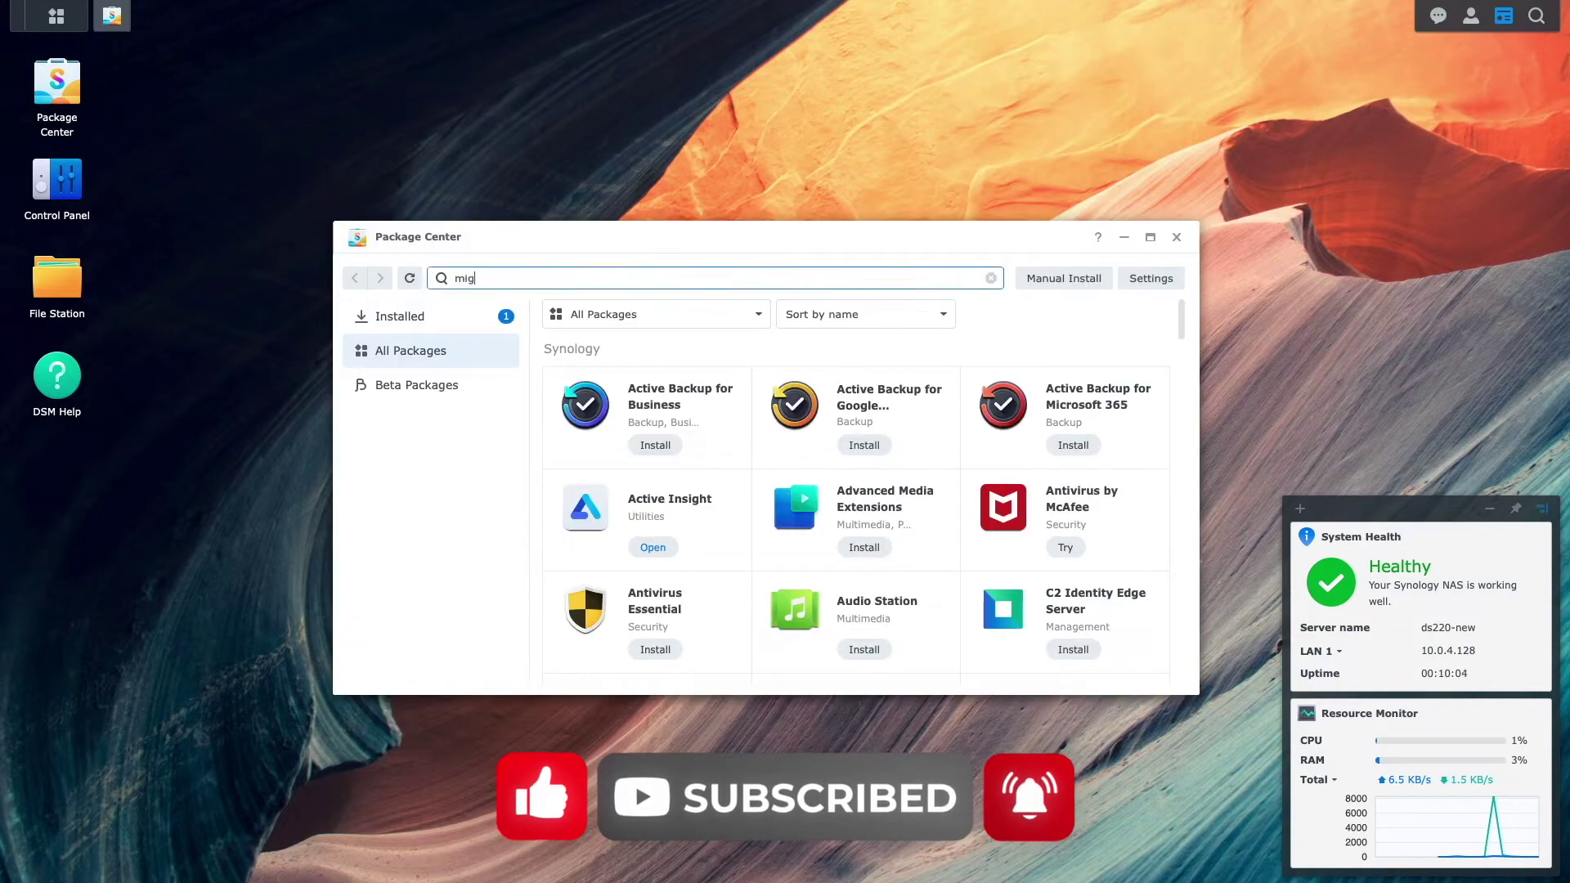
{"action": "left_click", "coordinate": [653, 409]}
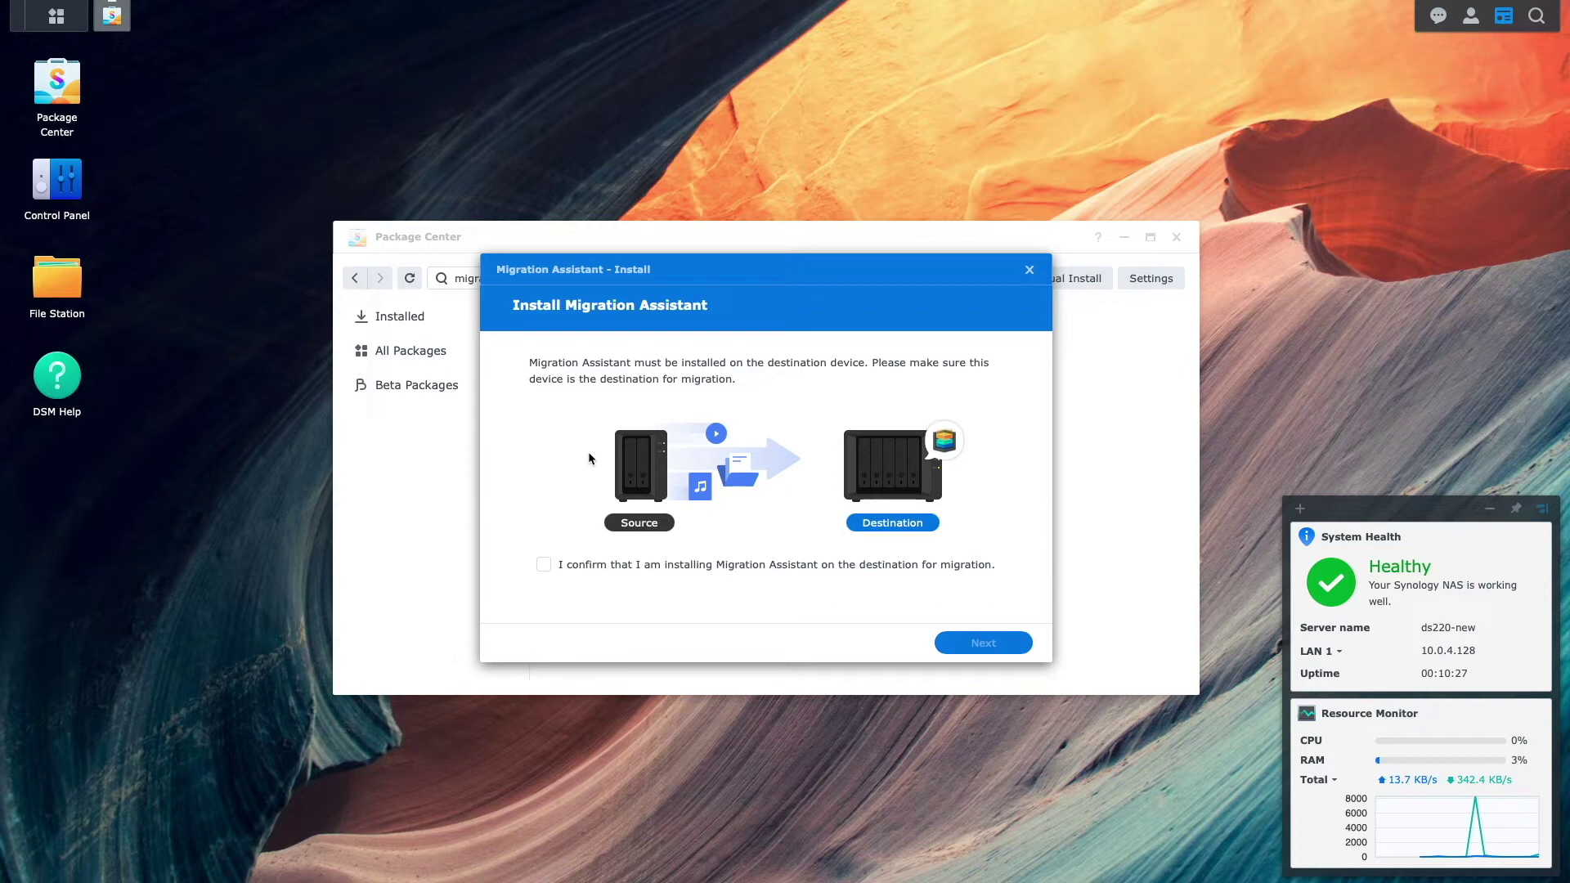
{"action": "left_click", "coordinate": [544, 564]}
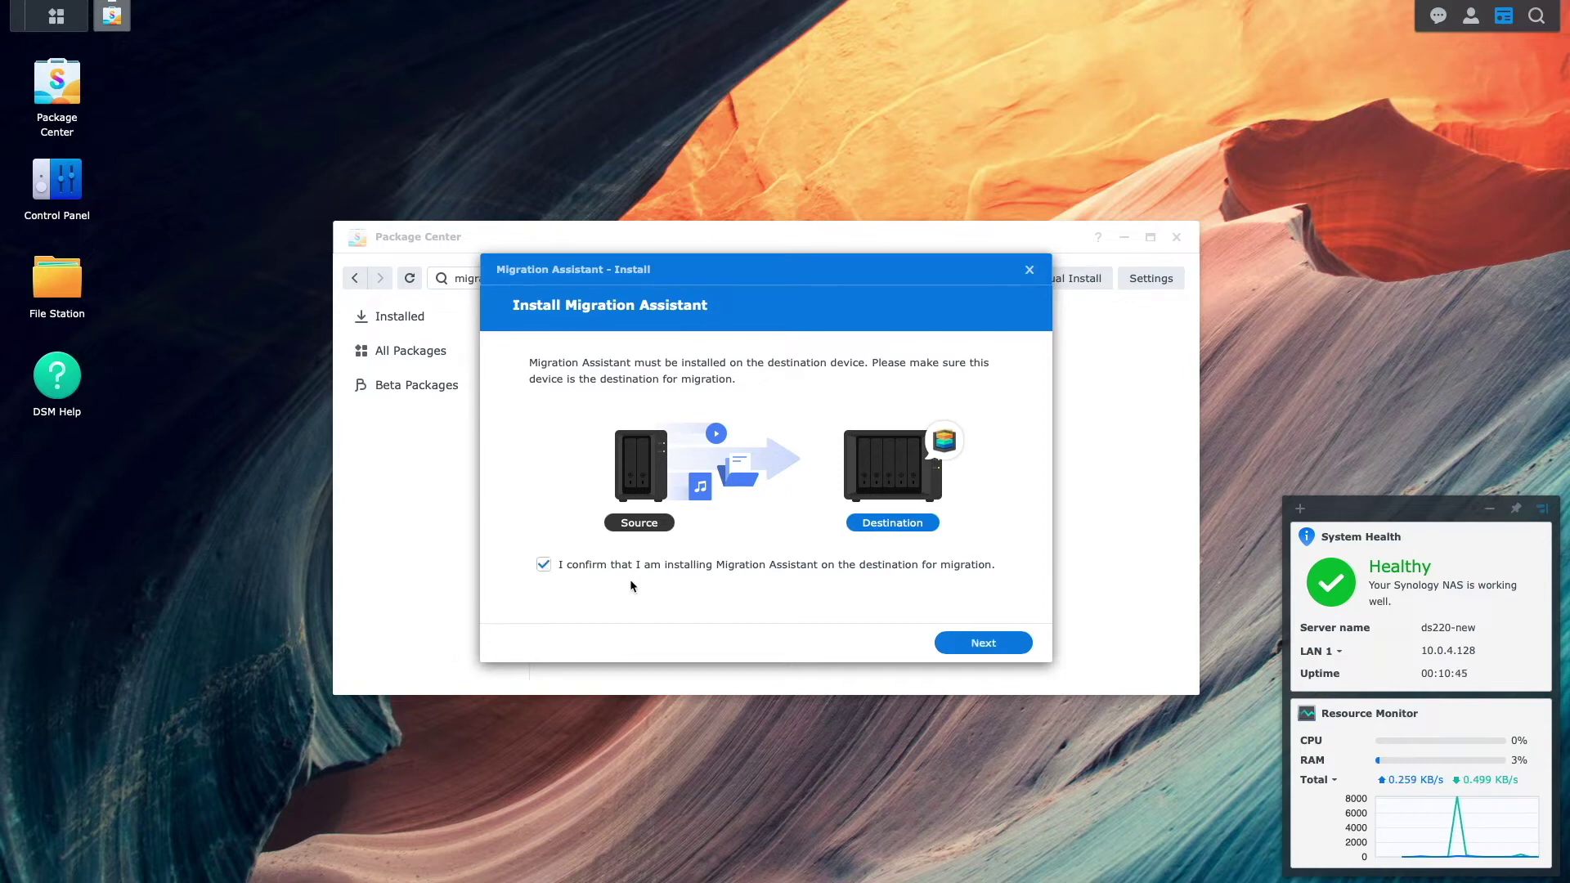
{"action": "left_click", "coordinate": [983, 644]}
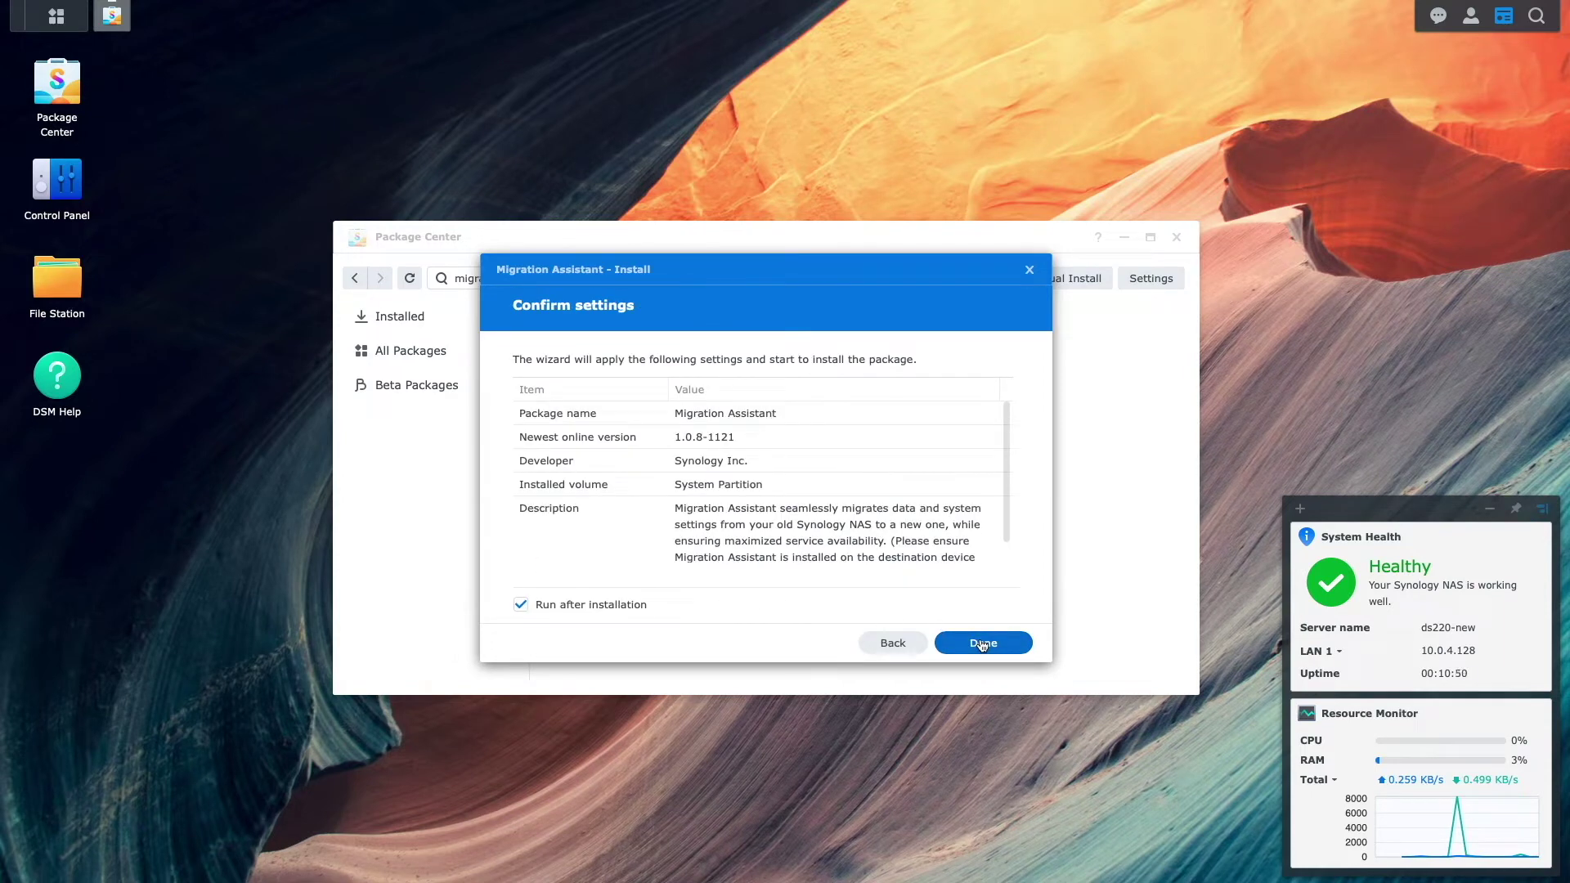
{"action": "left_click", "coordinate": [983, 644]}
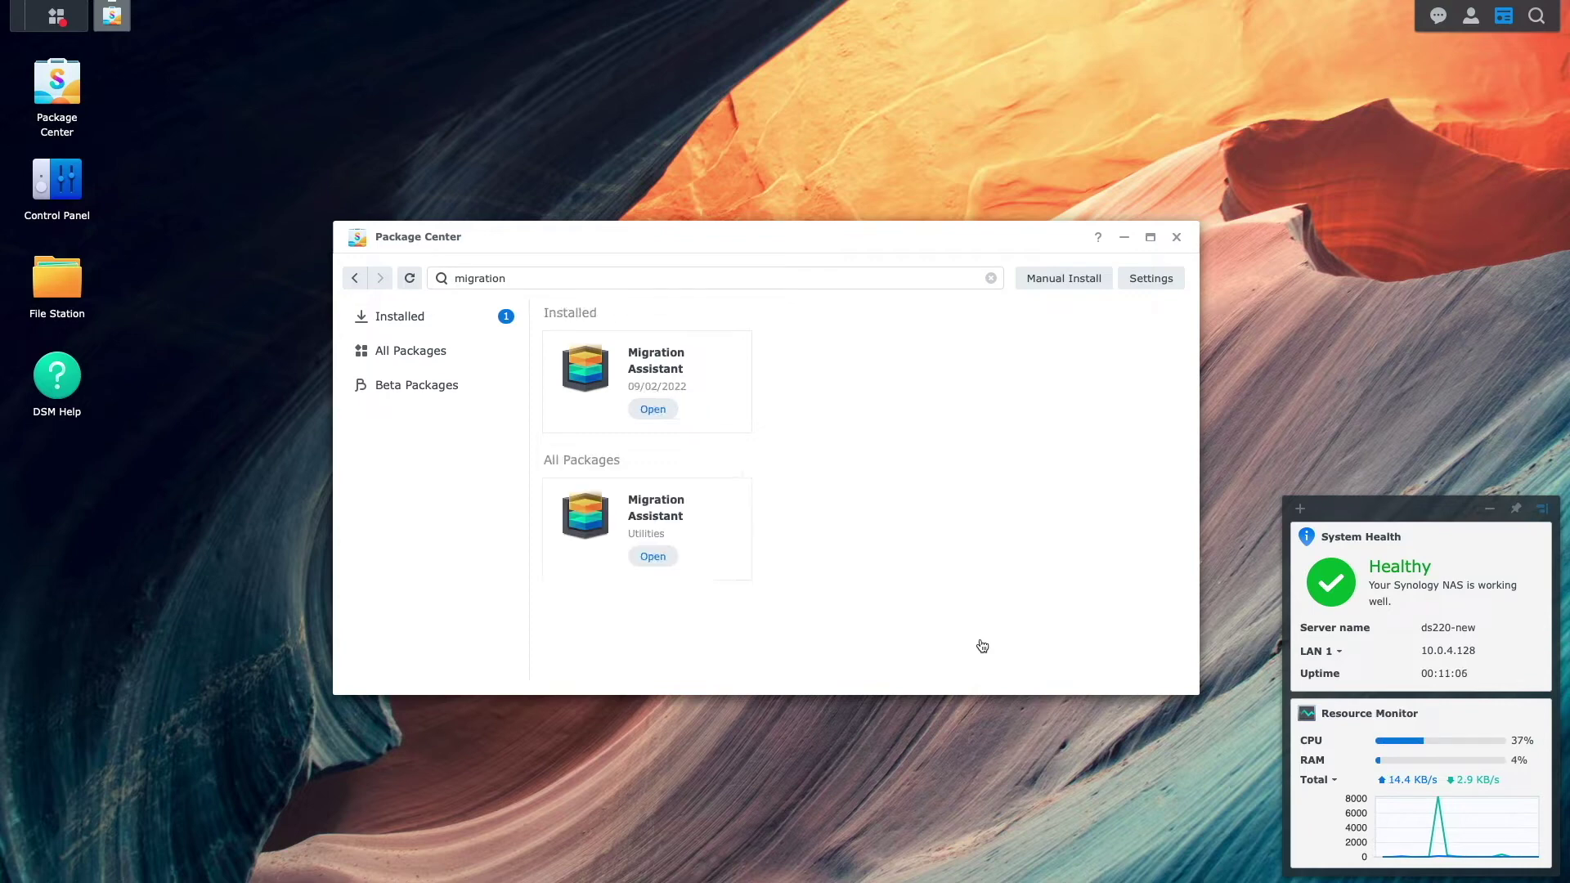
{"action": "left_click", "coordinate": [652, 409]}
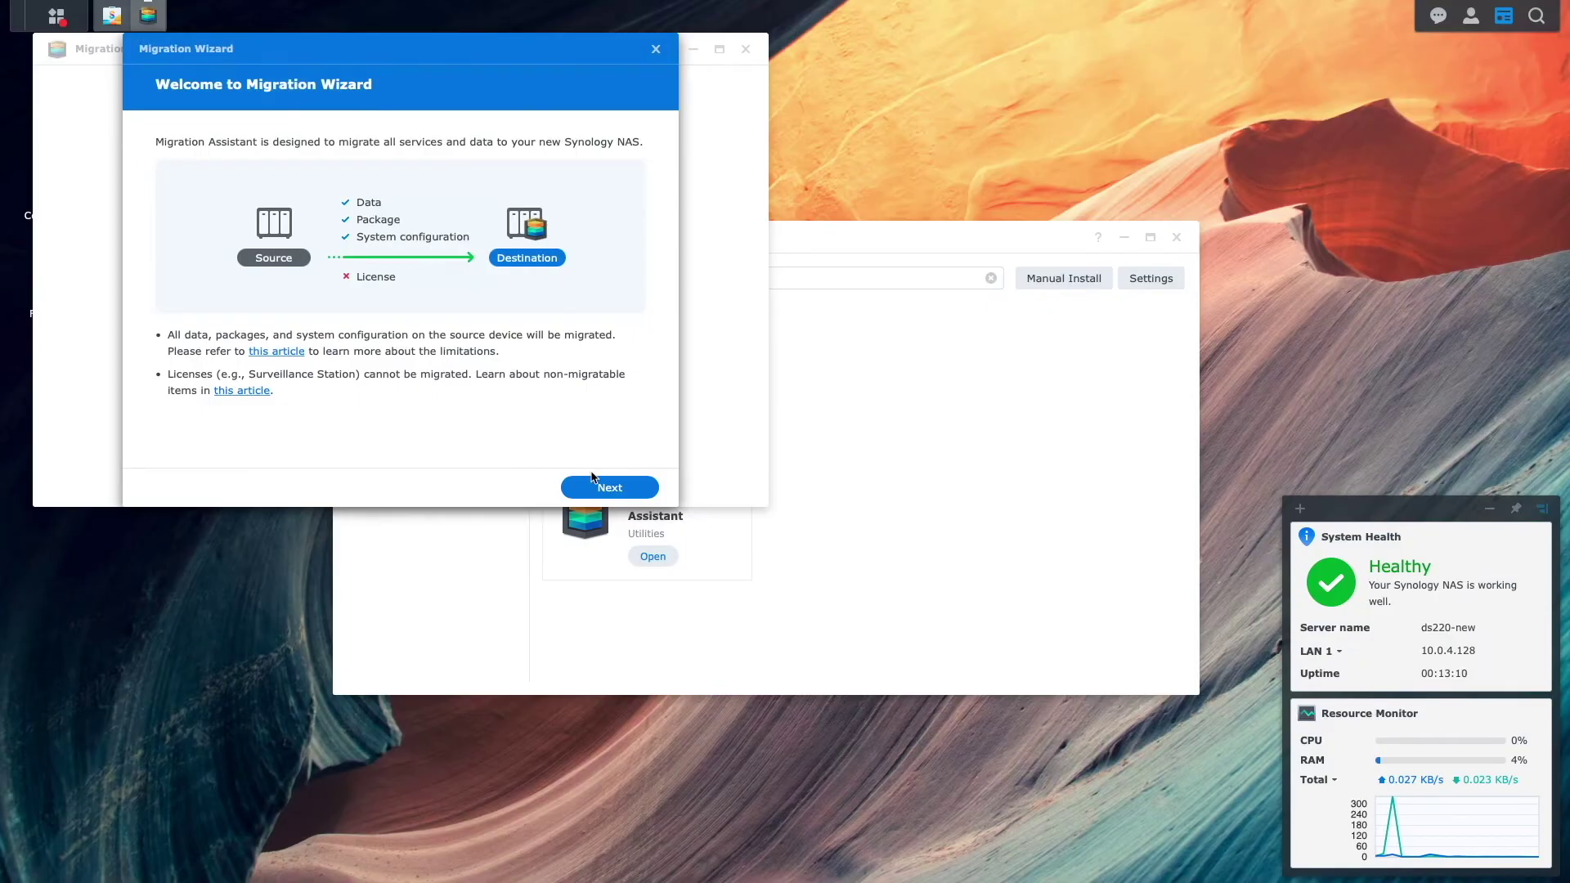
Advance the Migration Wizard from its welcome page to source device selection
{"action": "left_click", "coordinate": [595, 483]}
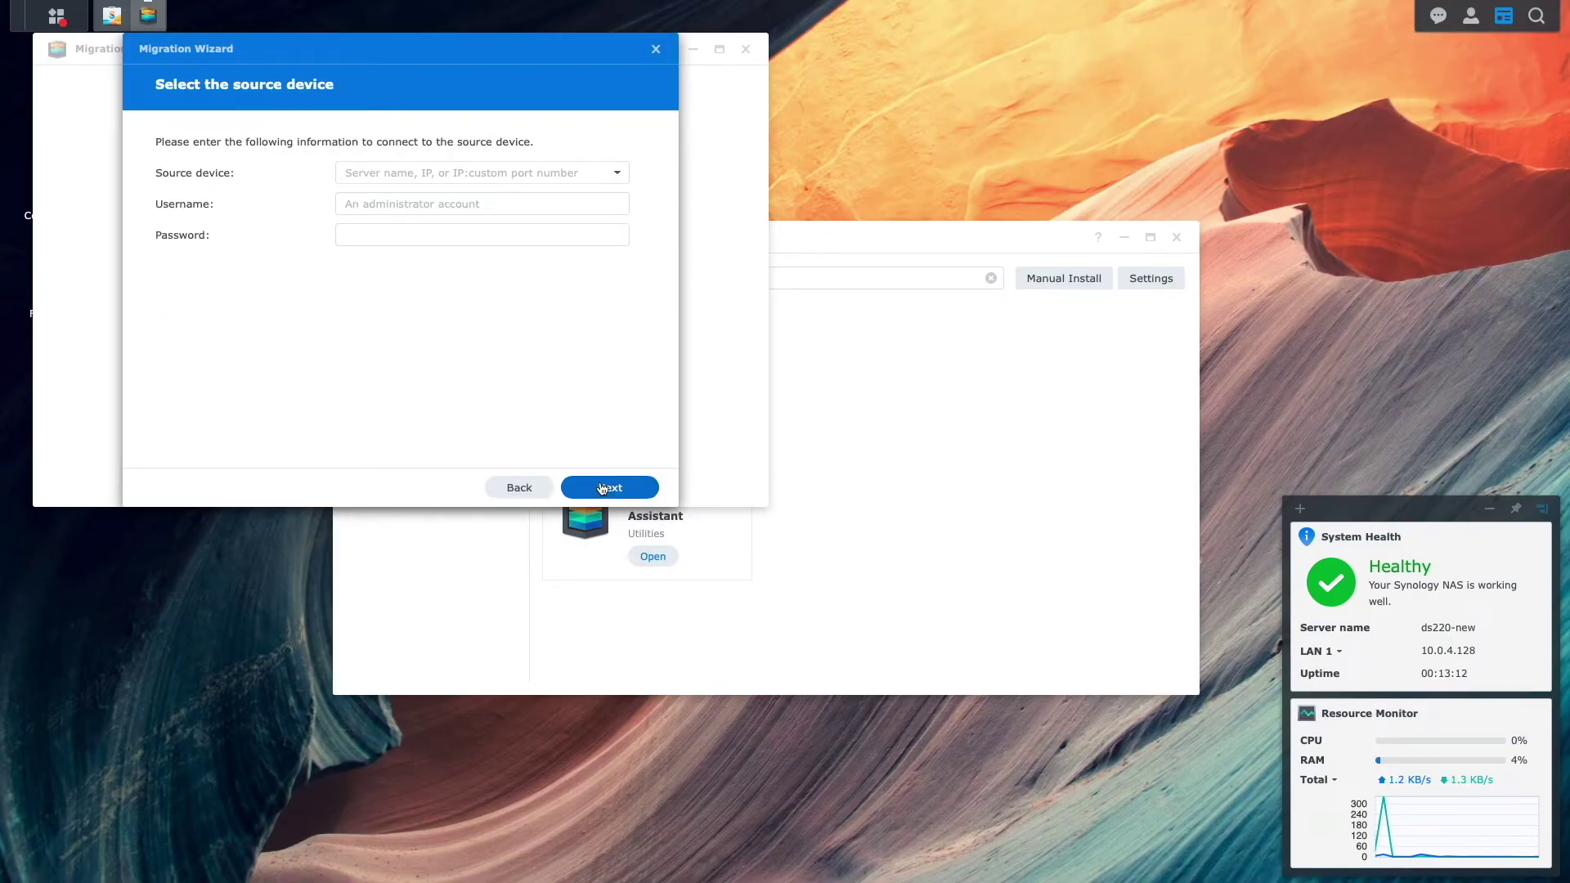
Connect to source NAS 10.0.4.73 using the admin username and password
{"action": "left_click", "coordinate": [412, 173]}
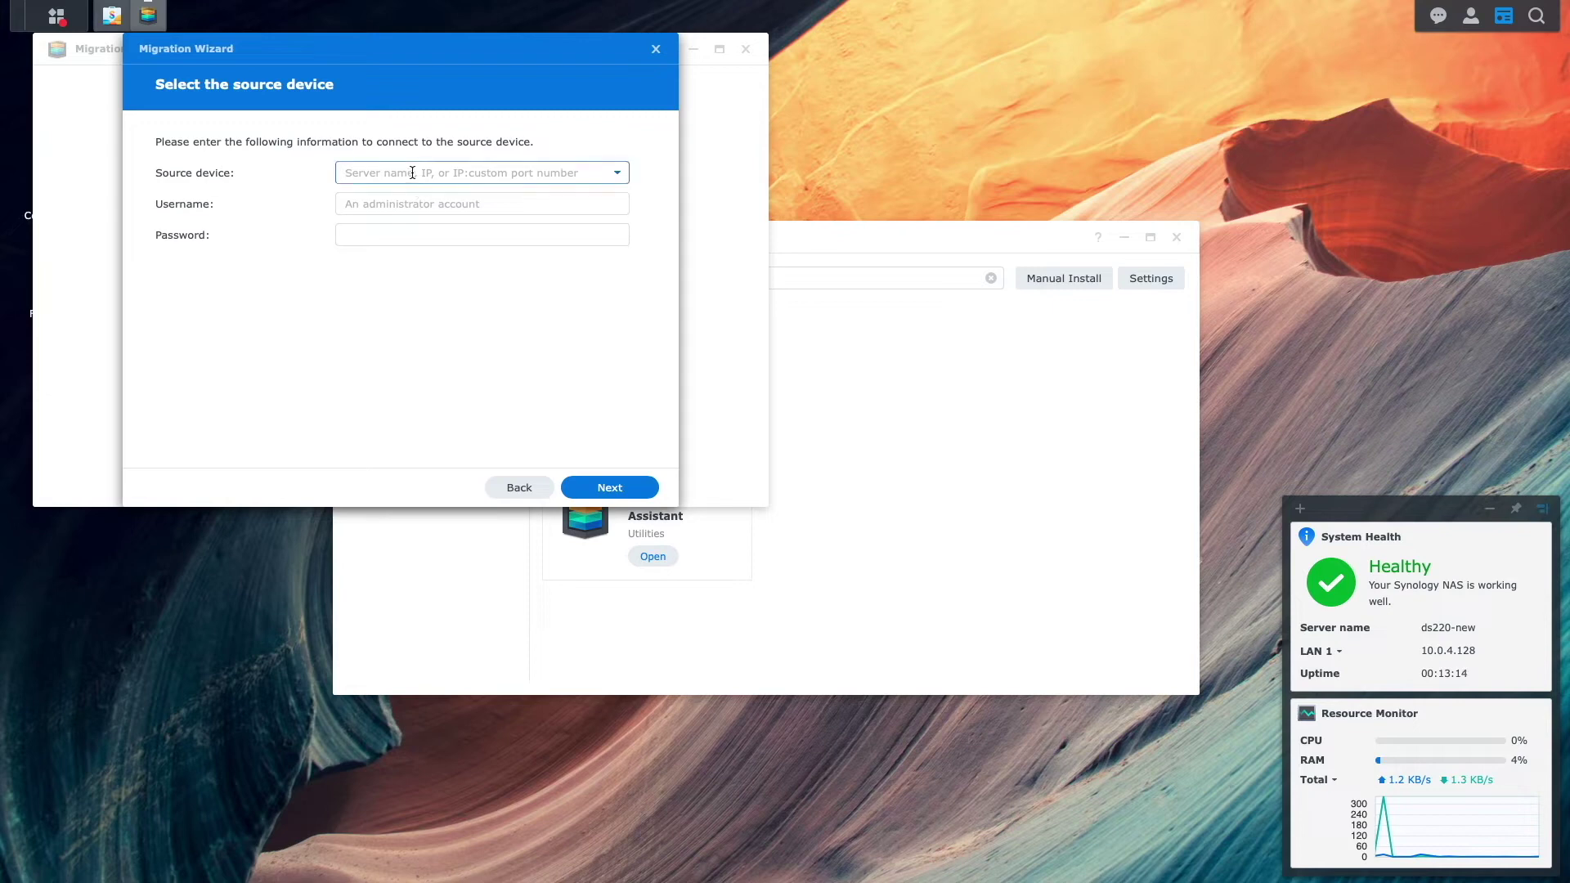
{"action": "type", "text": "10.0.4.73"}
{"action": "key", "text": "Tab"}
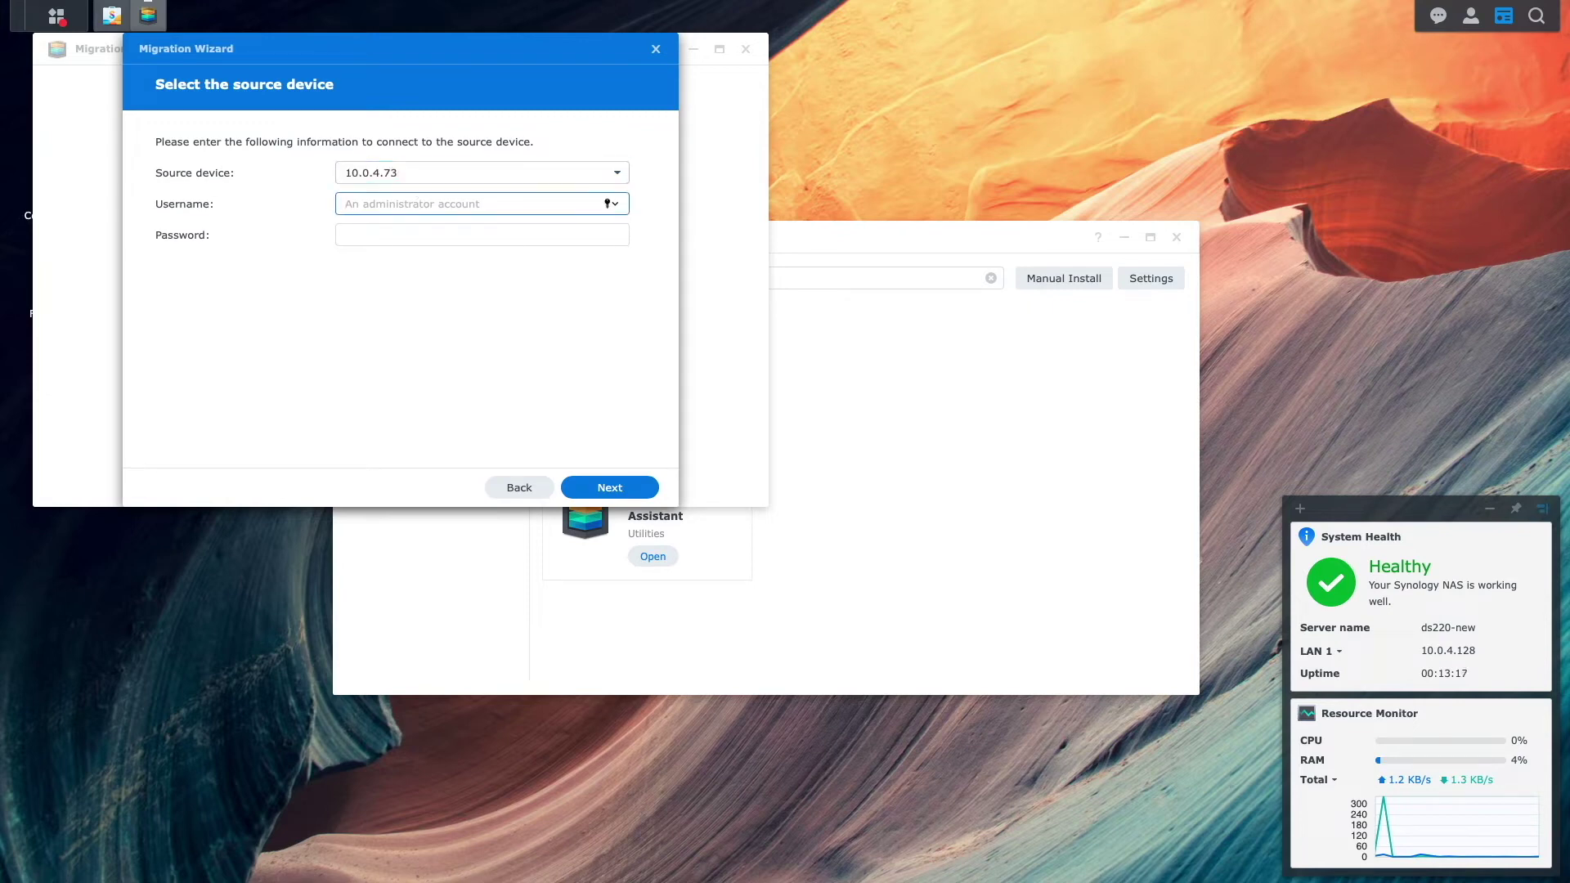
{"action": "type", "text": "dsadmin"}
{"action": "key", "text": "Tab"}
{"action": "type", "text": "•"}
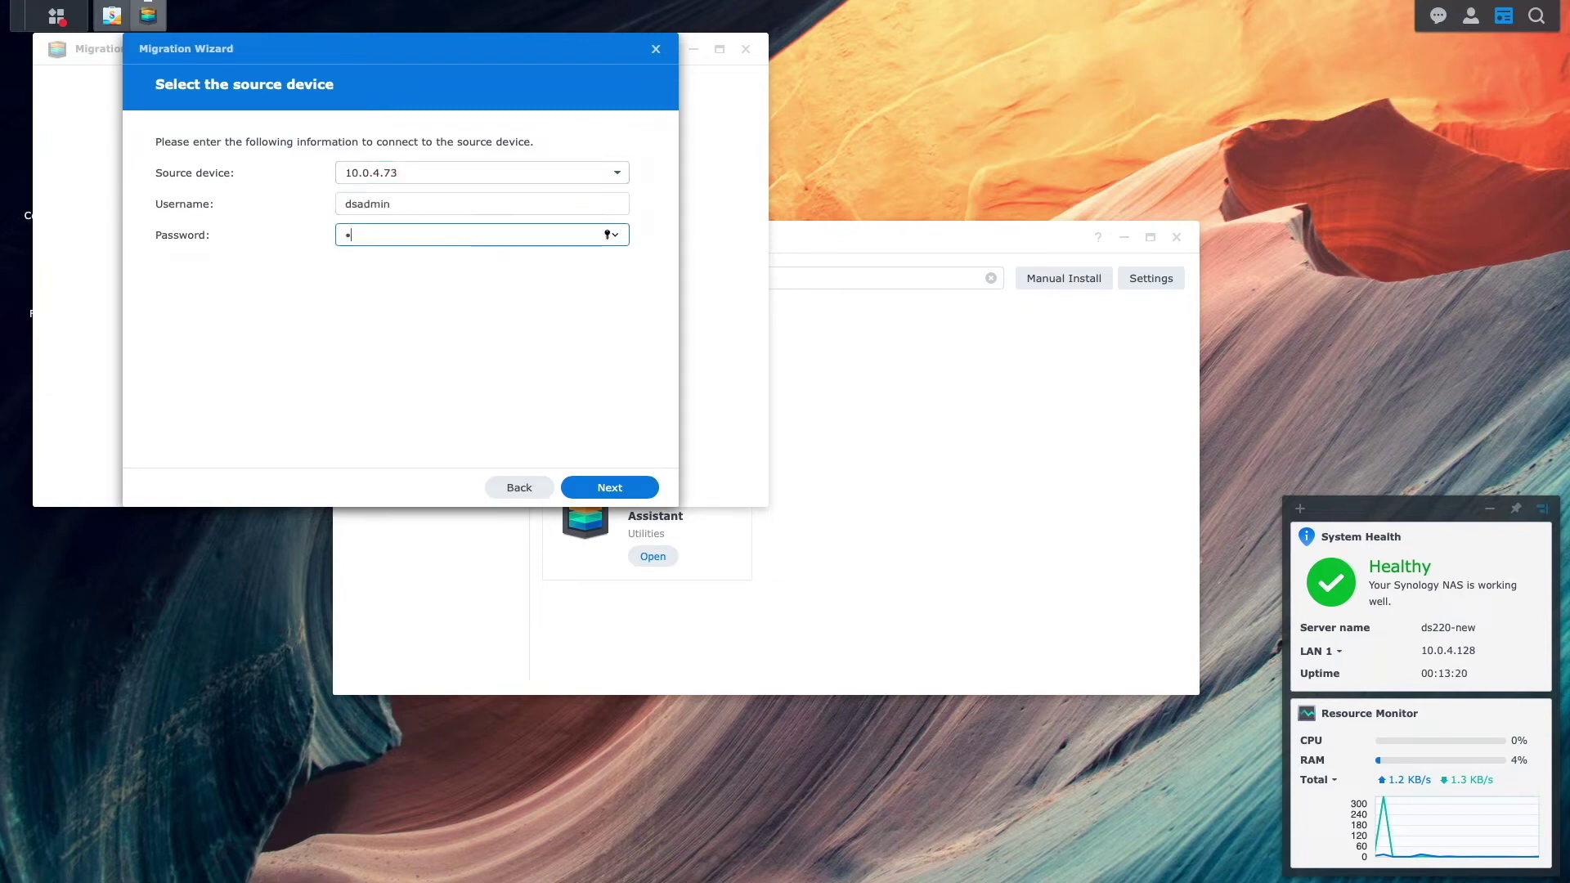
{"action": "type", "text": "•••••••••"}
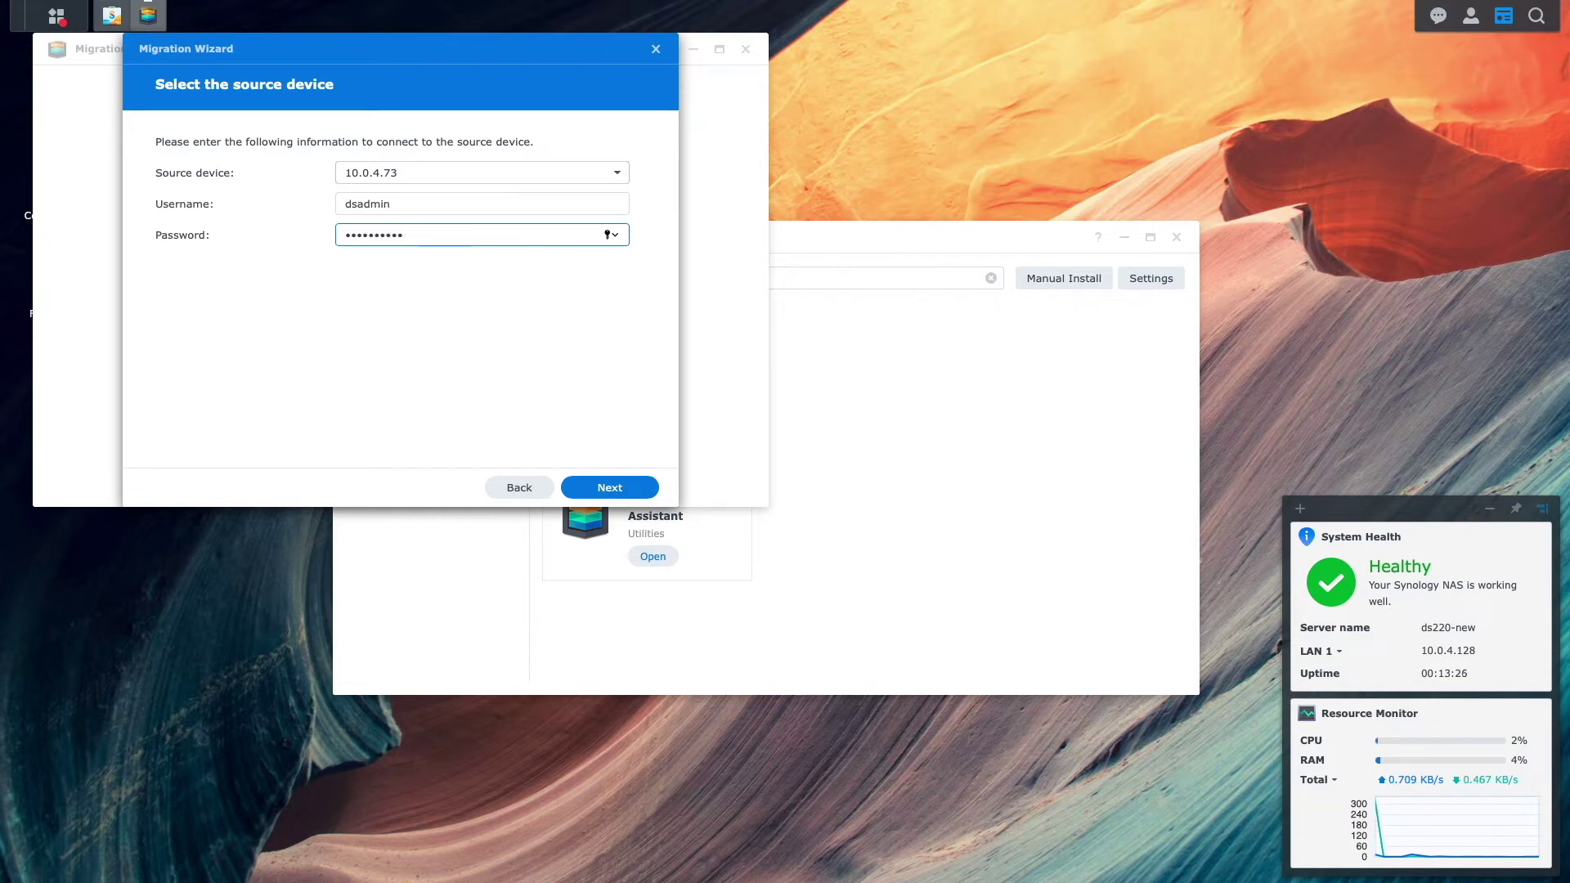
{"action": "left_click", "coordinate": [603, 488]}
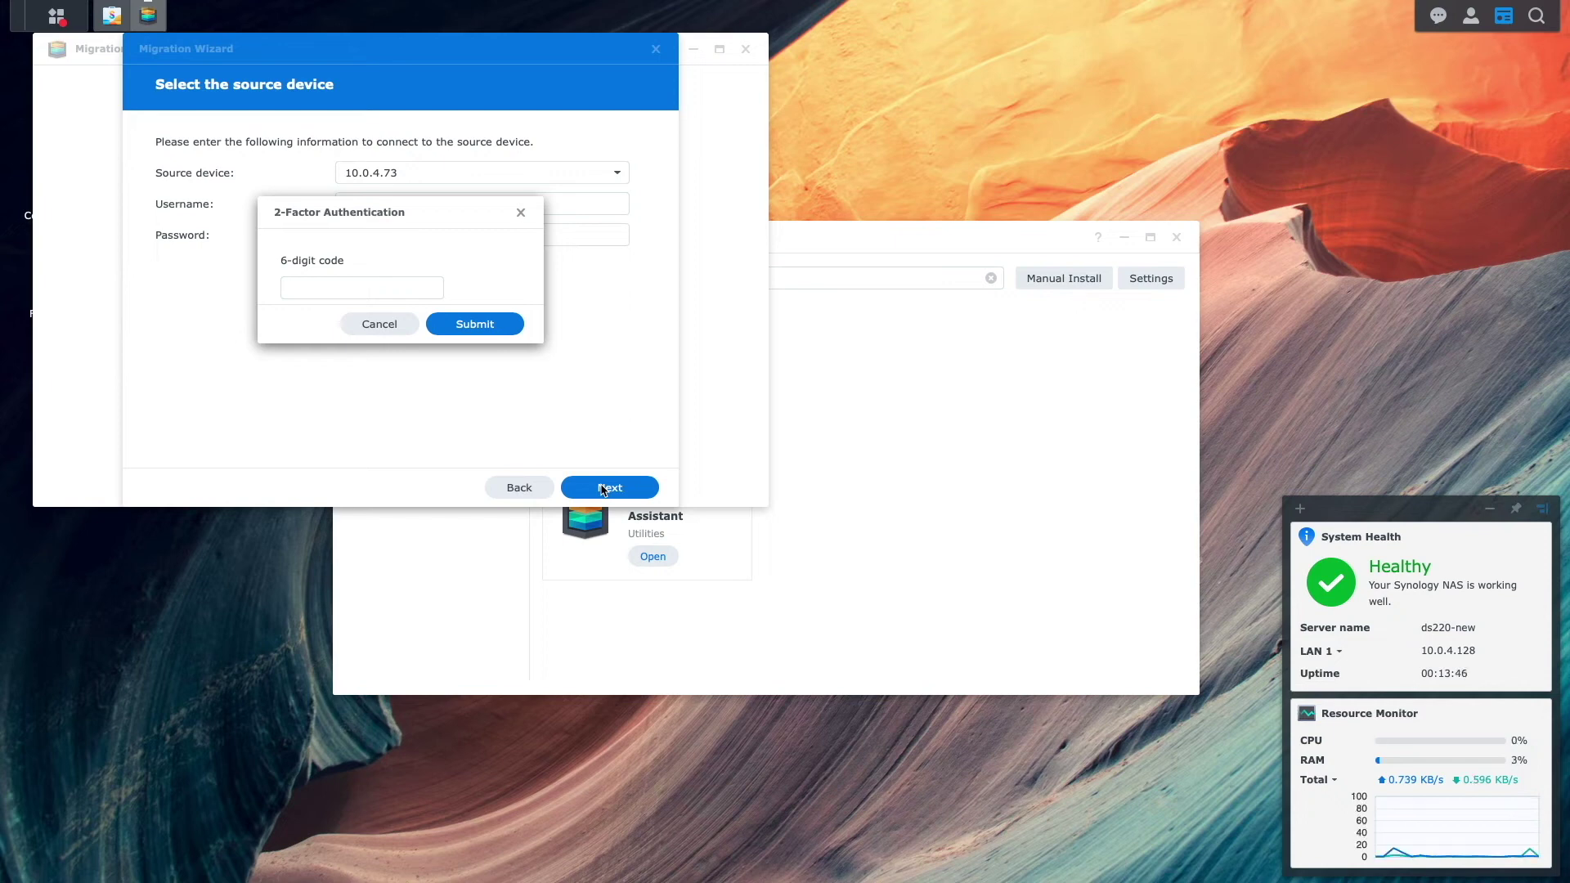
Submit the source NAS's 6-digit 2-factor verification code
{"action": "left_click", "coordinate": [368, 284]}
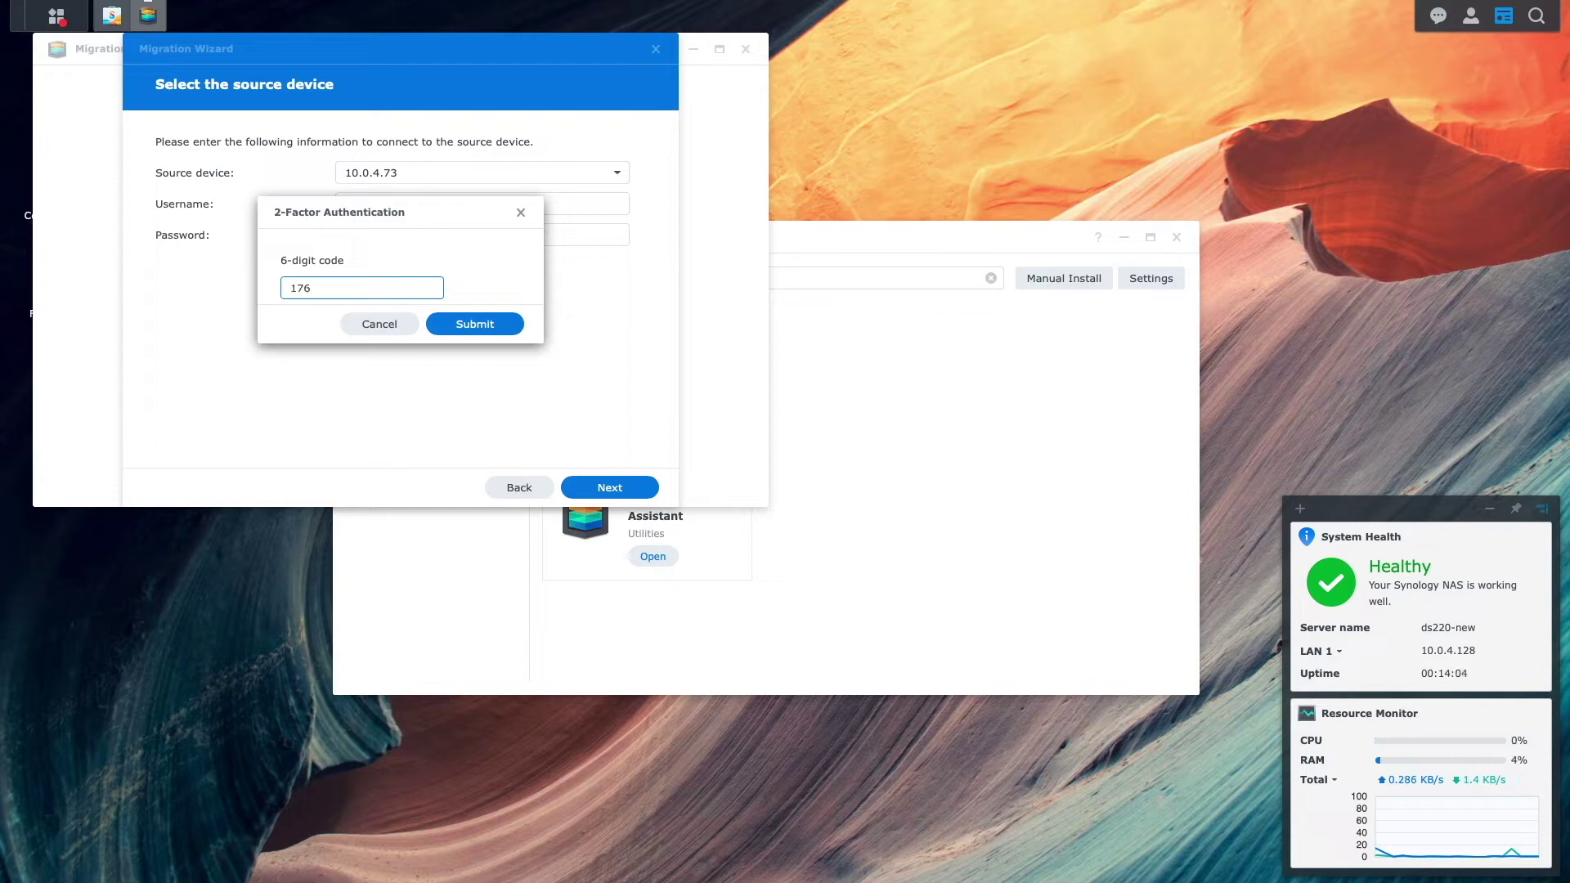
{"action": "left_click", "coordinate": [450, 323]}
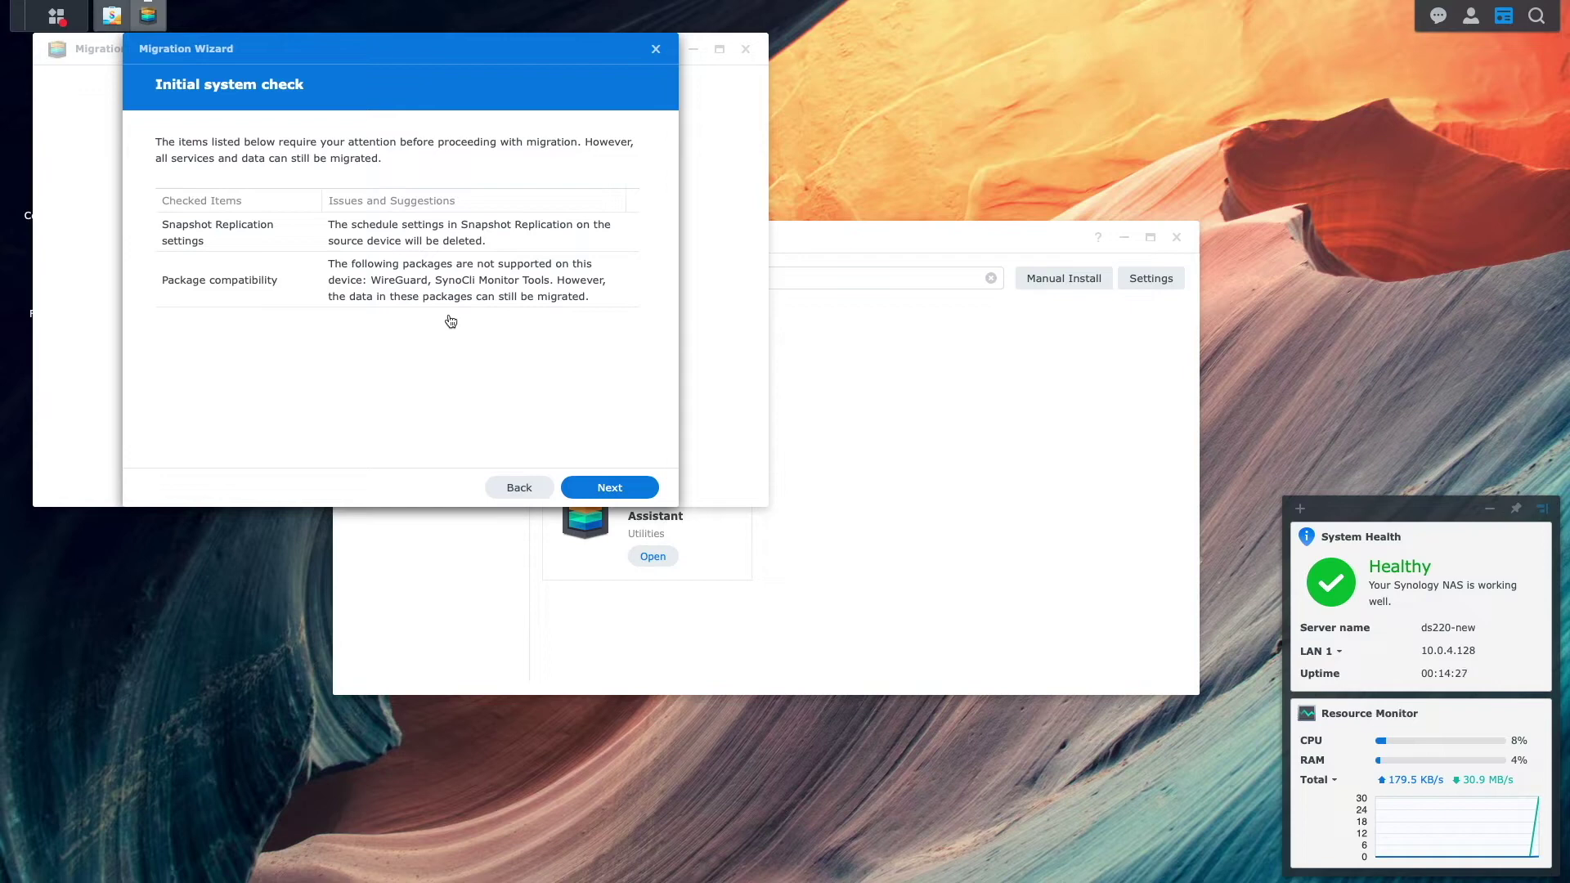
Accept the system check and settings, agree to replace this NAS's data, and authorise with its password
{"action": "left_click", "coordinate": [593, 495]}
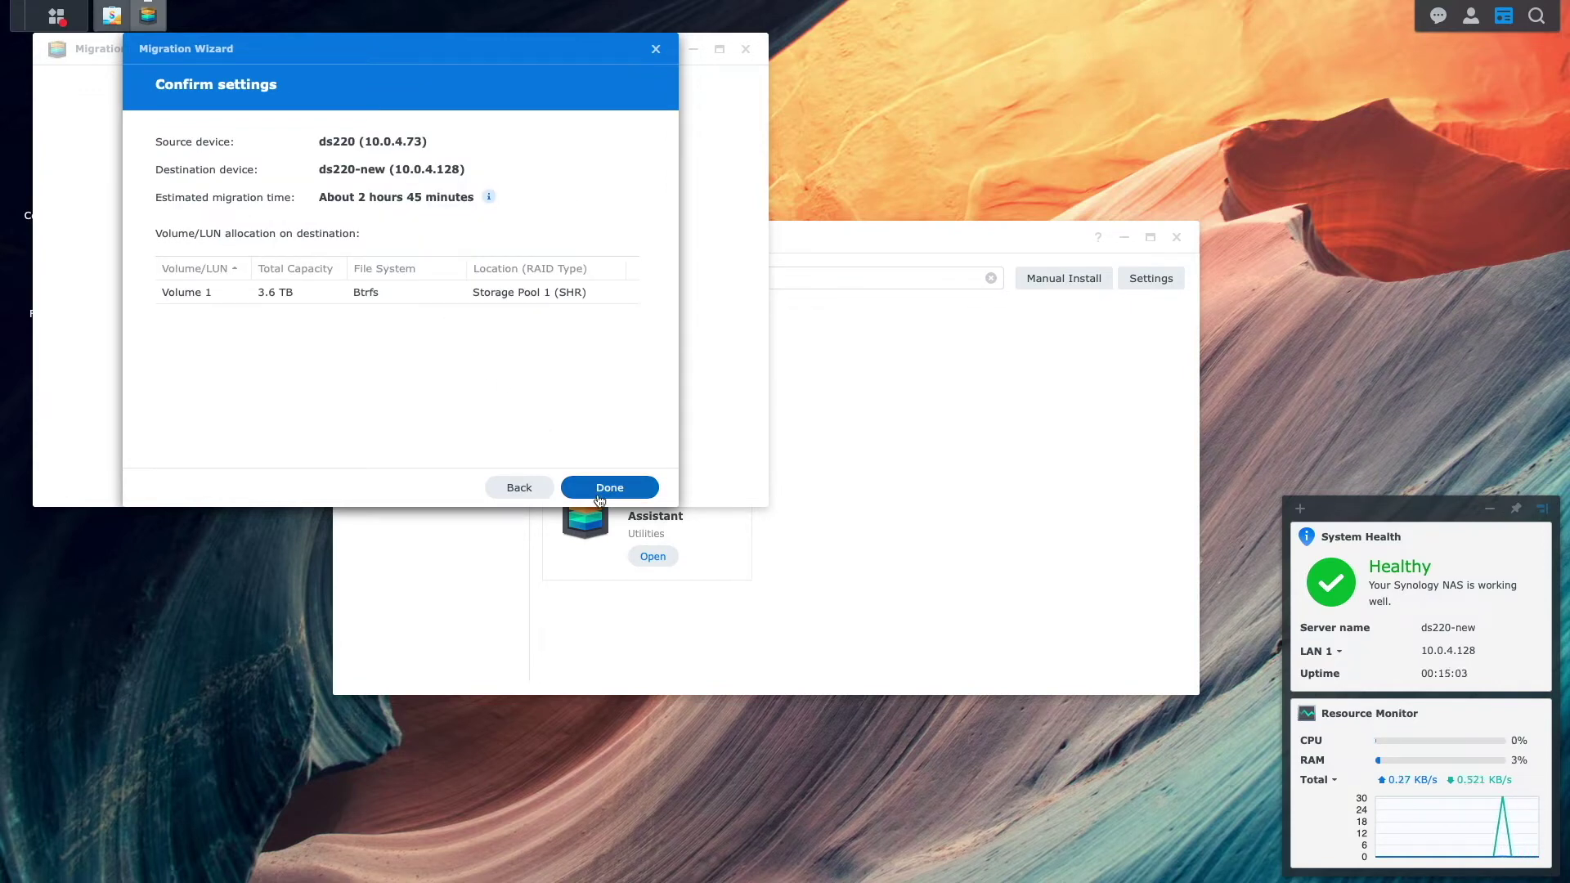
{"action": "left_click", "coordinate": [599, 491]}
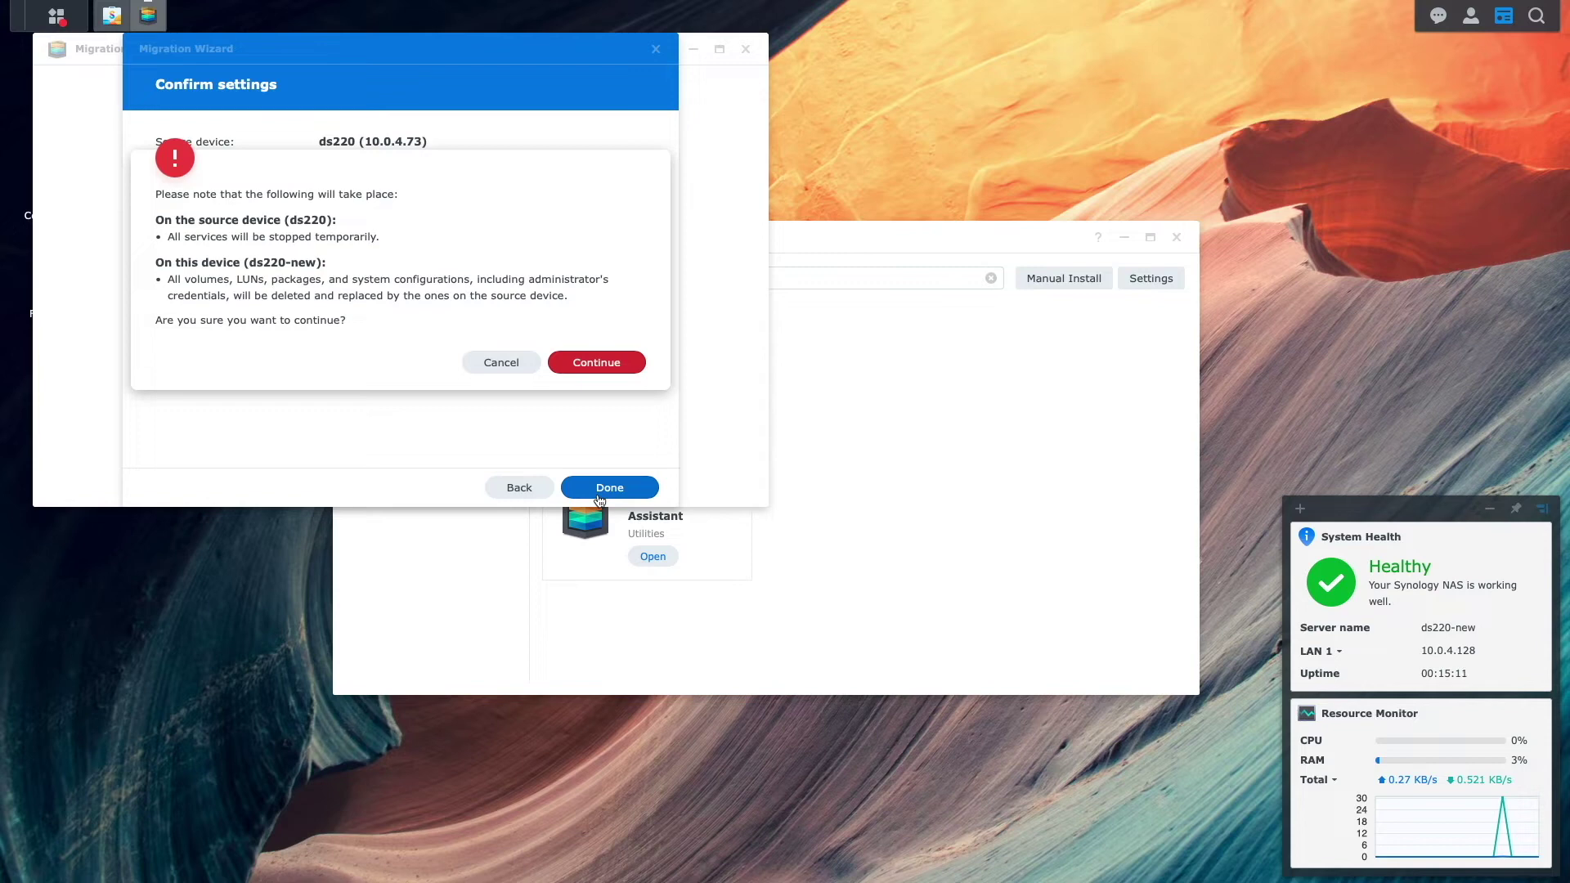
{"action": "left_click", "coordinate": [620, 365]}
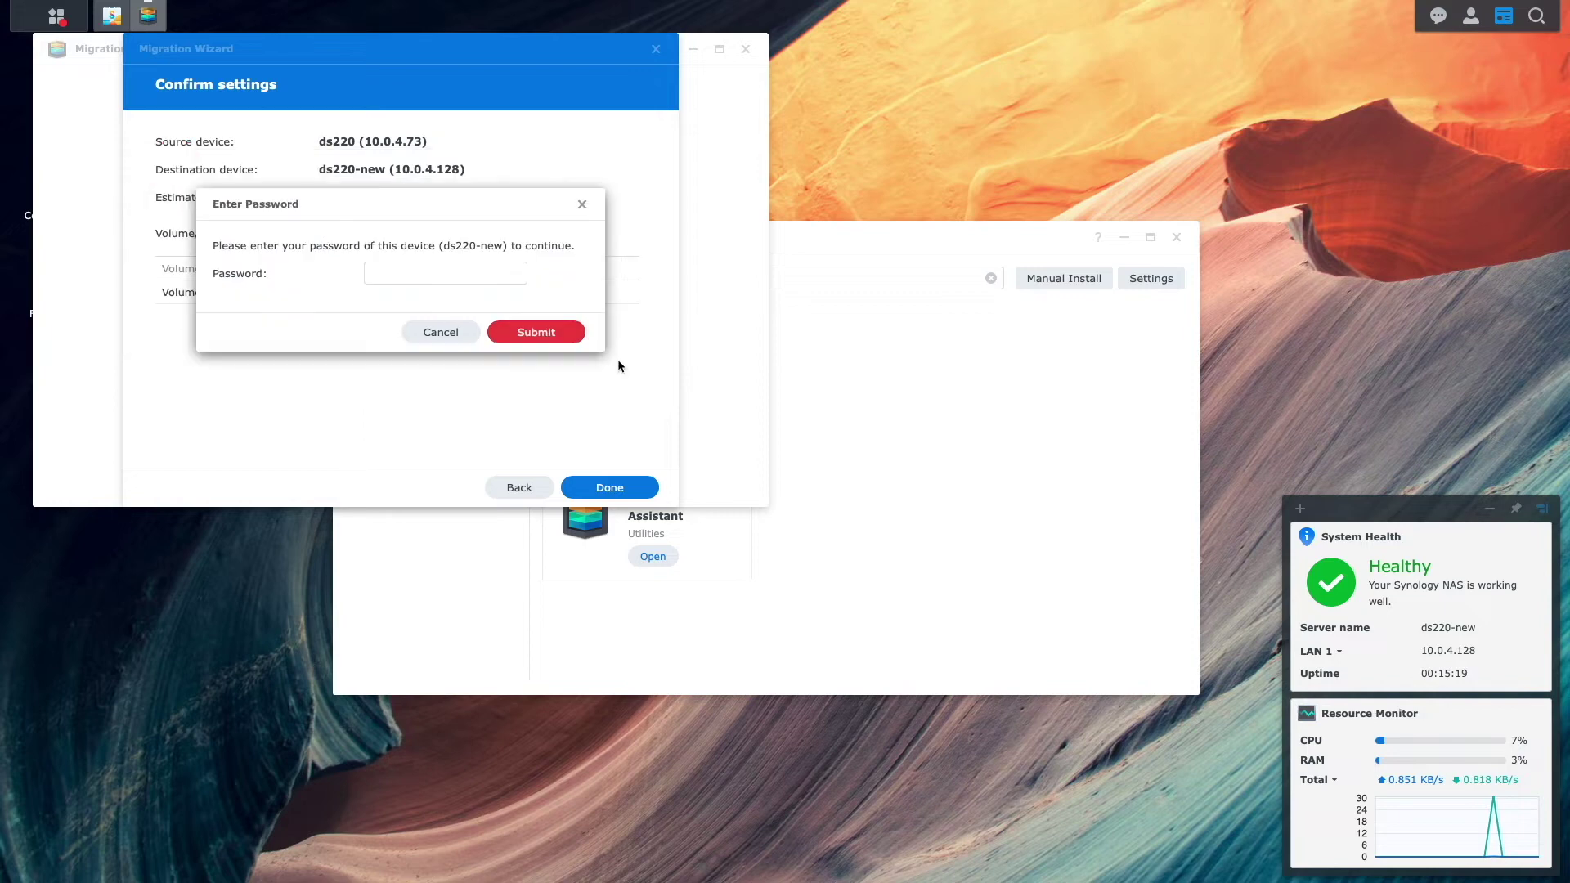
{"action": "left_click", "coordinate": [502, 276]}
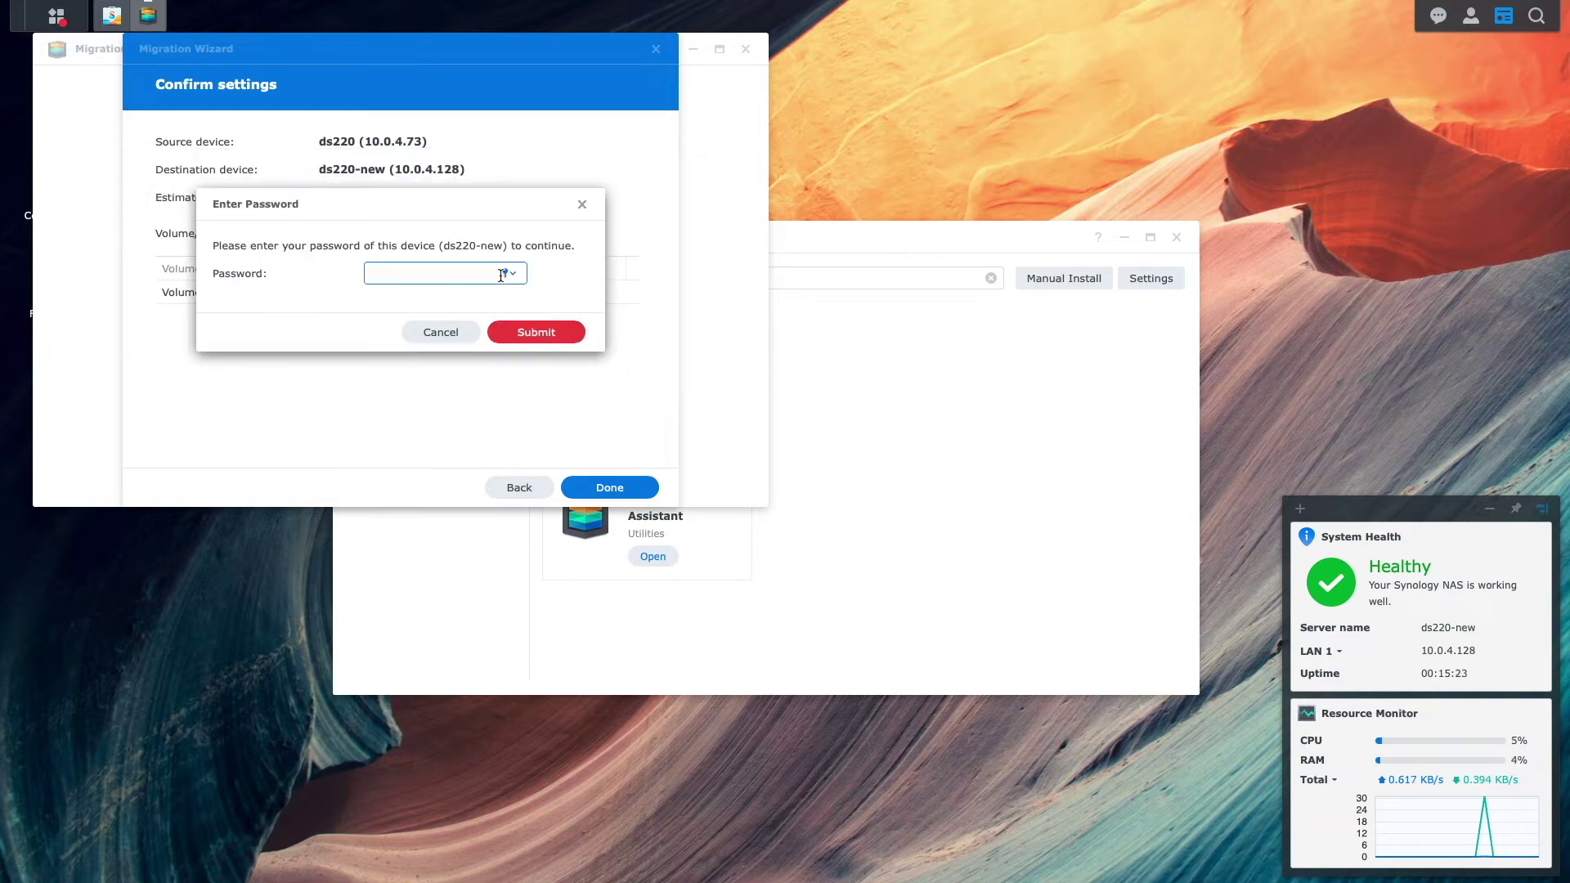
{"action": "type", "text": "••••••••••"}
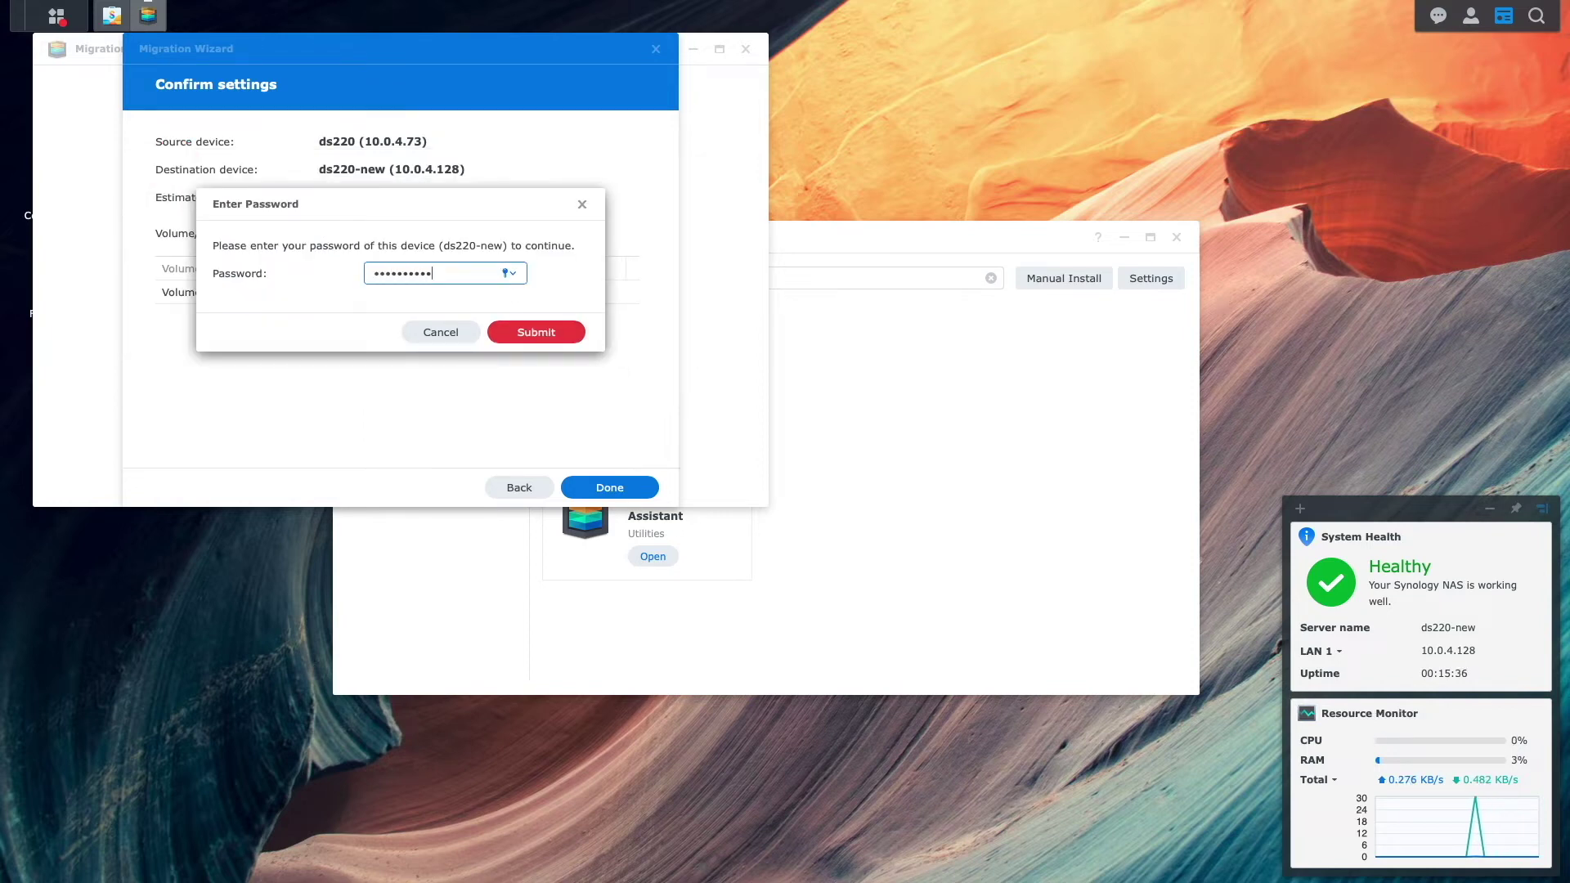
{"action": "left_click", "coordinate": [542, 332]}
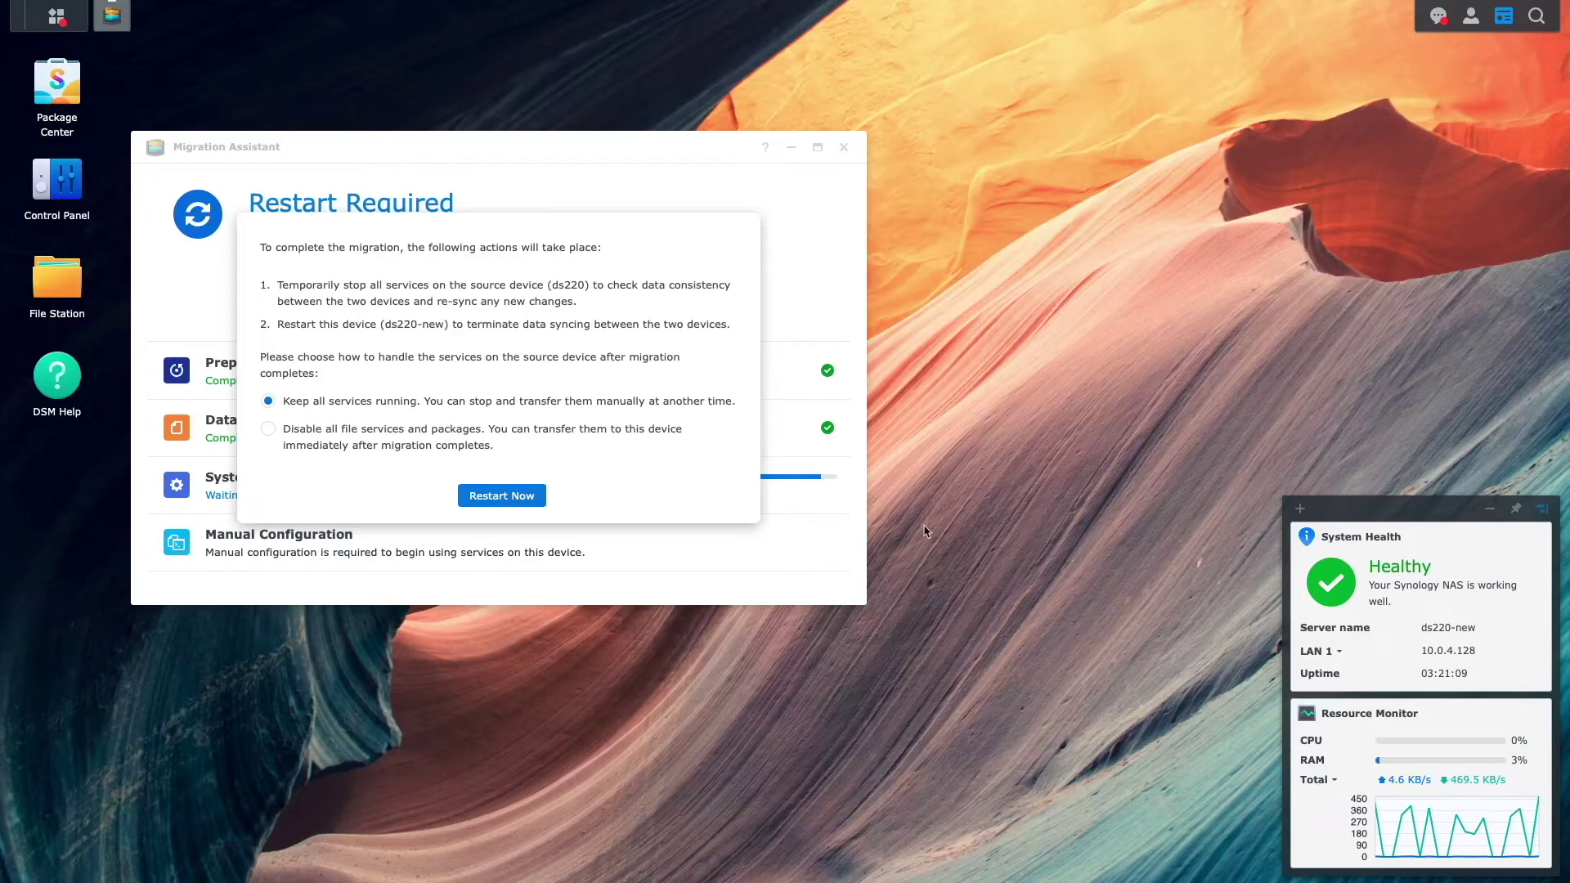
Restart the new NAS now, keeping all source services running
{"action": "left_click", "coordinate": [504, 495]}
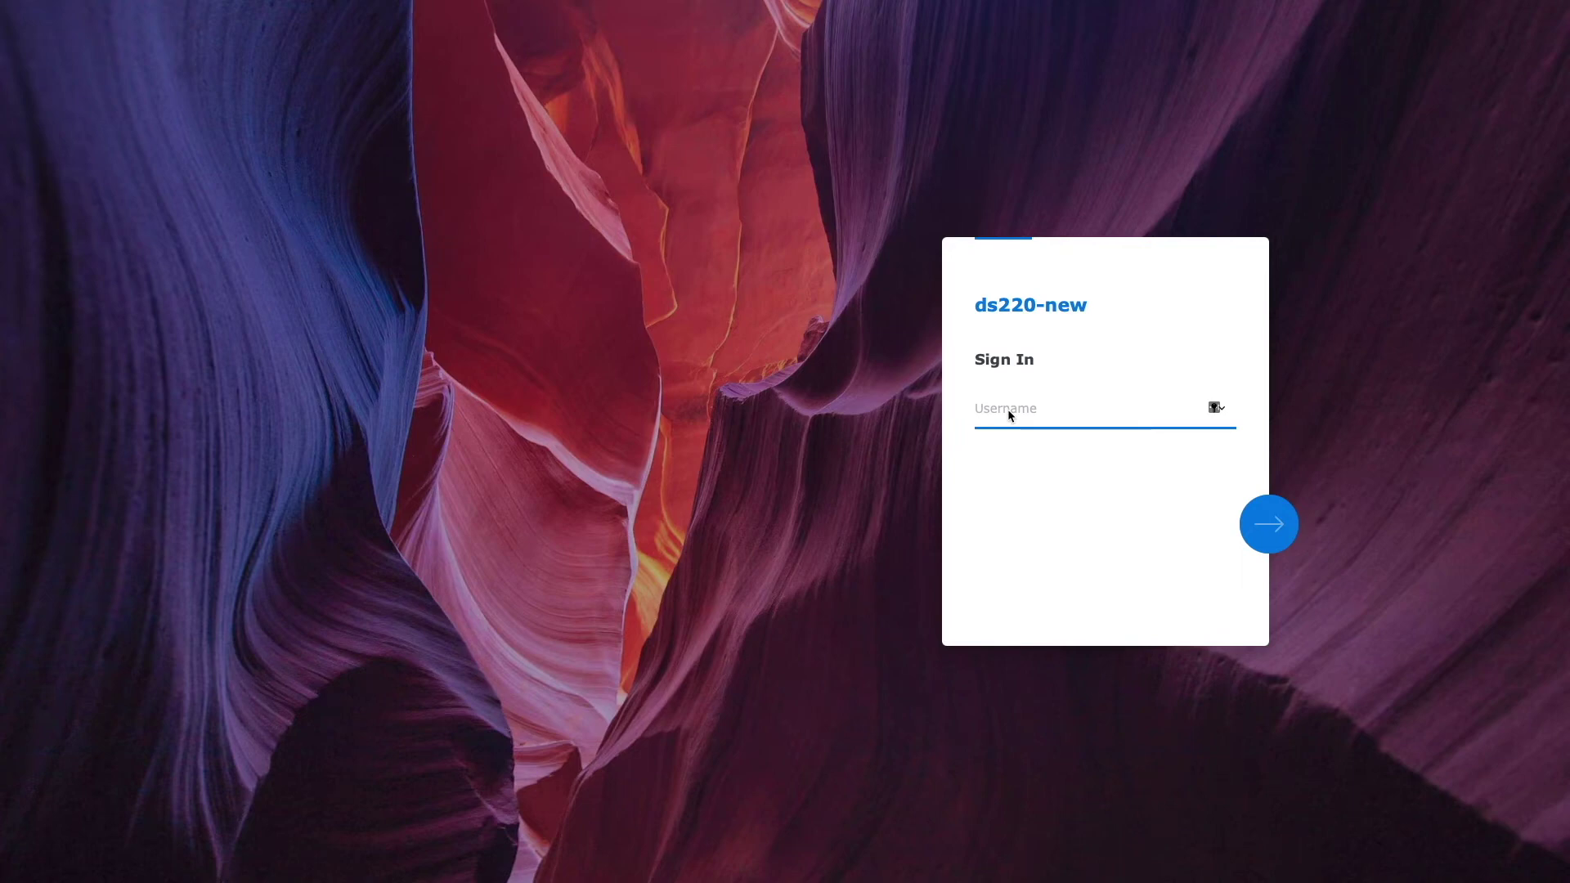
Sign in to ds220-new with the admin username and password
{"action": "type", "text": "sadmin"}
{"action": "key", "text": "Return"}
{"action": "type", "text": "••••••••••"}
{"action": "key", "text": "Return"}
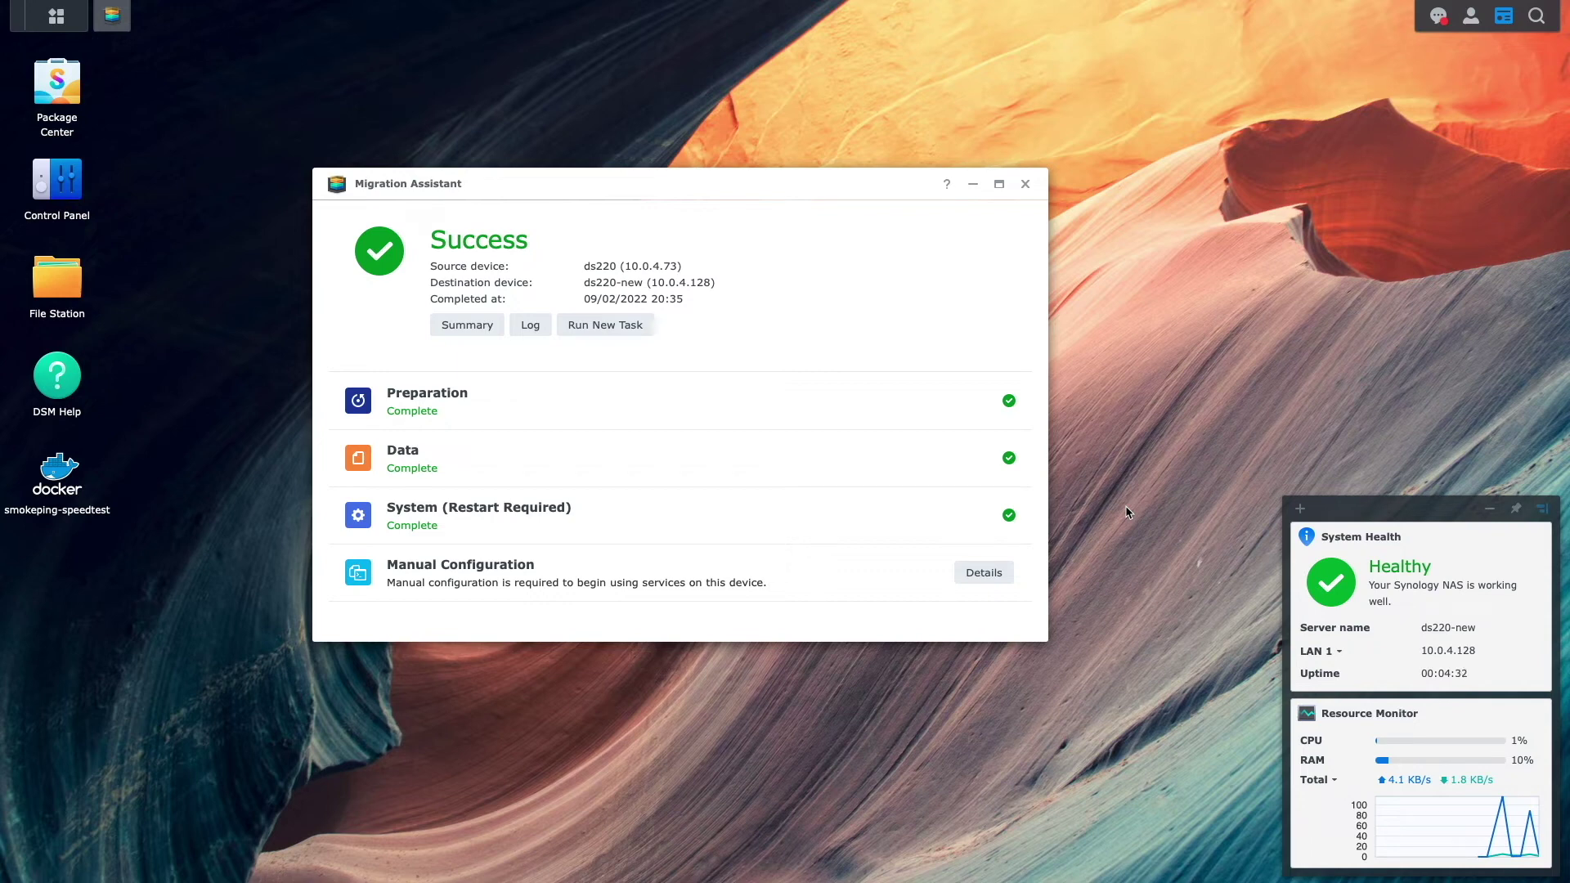
Open the Manual Configuration details and the Learn more article on blocking the source connection
{"action": "left_click", "coordinate": [995, 573]}
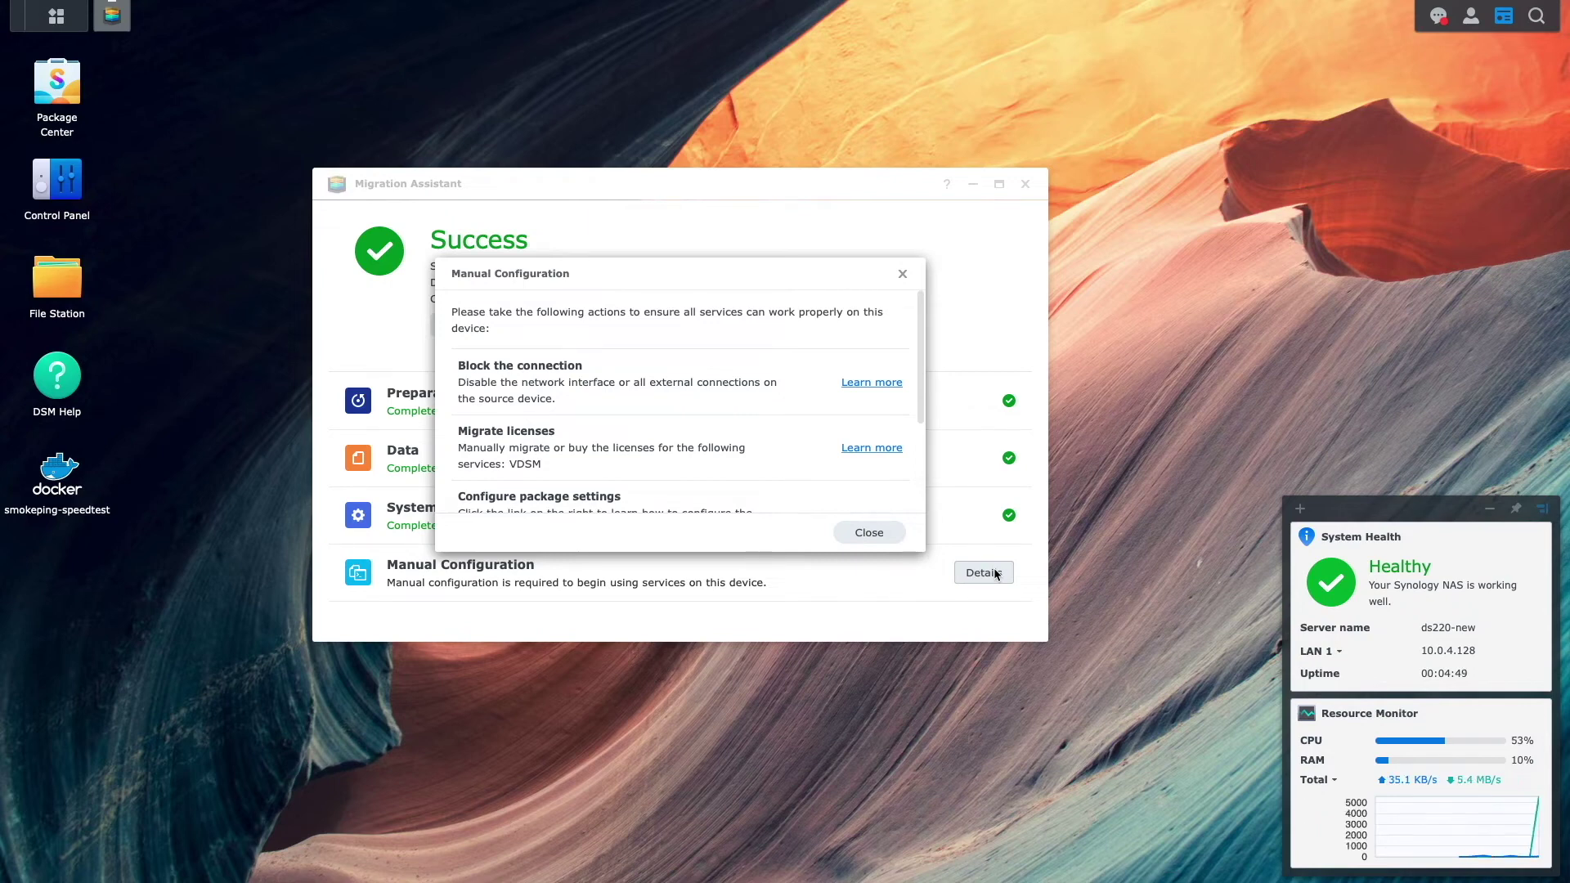
{"action": "left_click", "coordinate": [885, 386]}
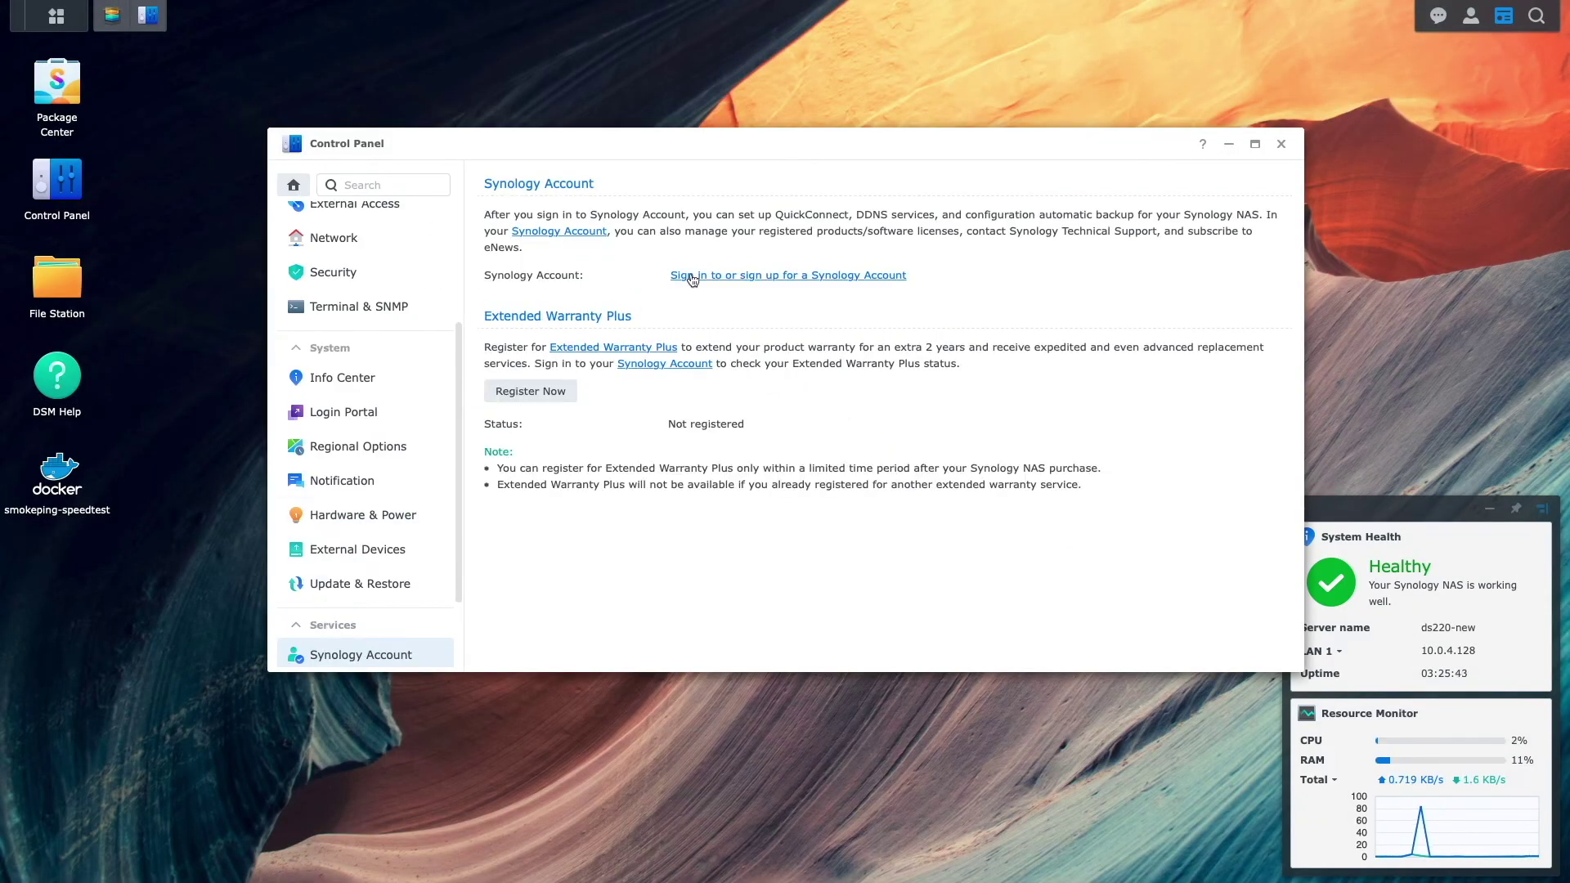
Sign the new NAS in to a Synology Account and confirm the sign-in
{"action": "left_click", "coordinate": [692, 276]}
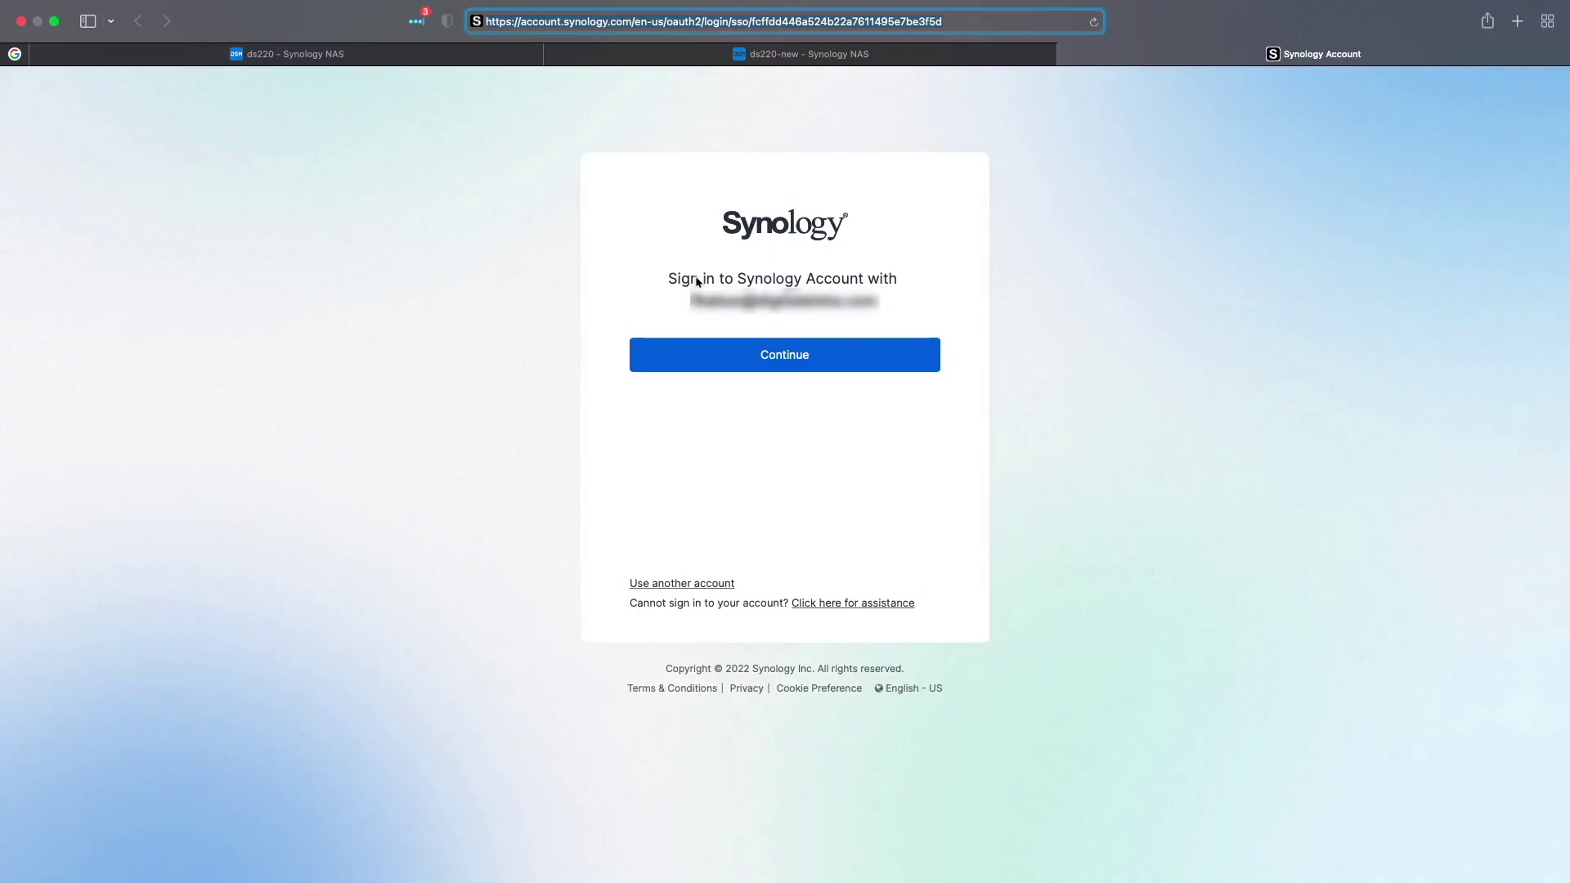
{"action": "left_click", "coordinate": [742, 354]}
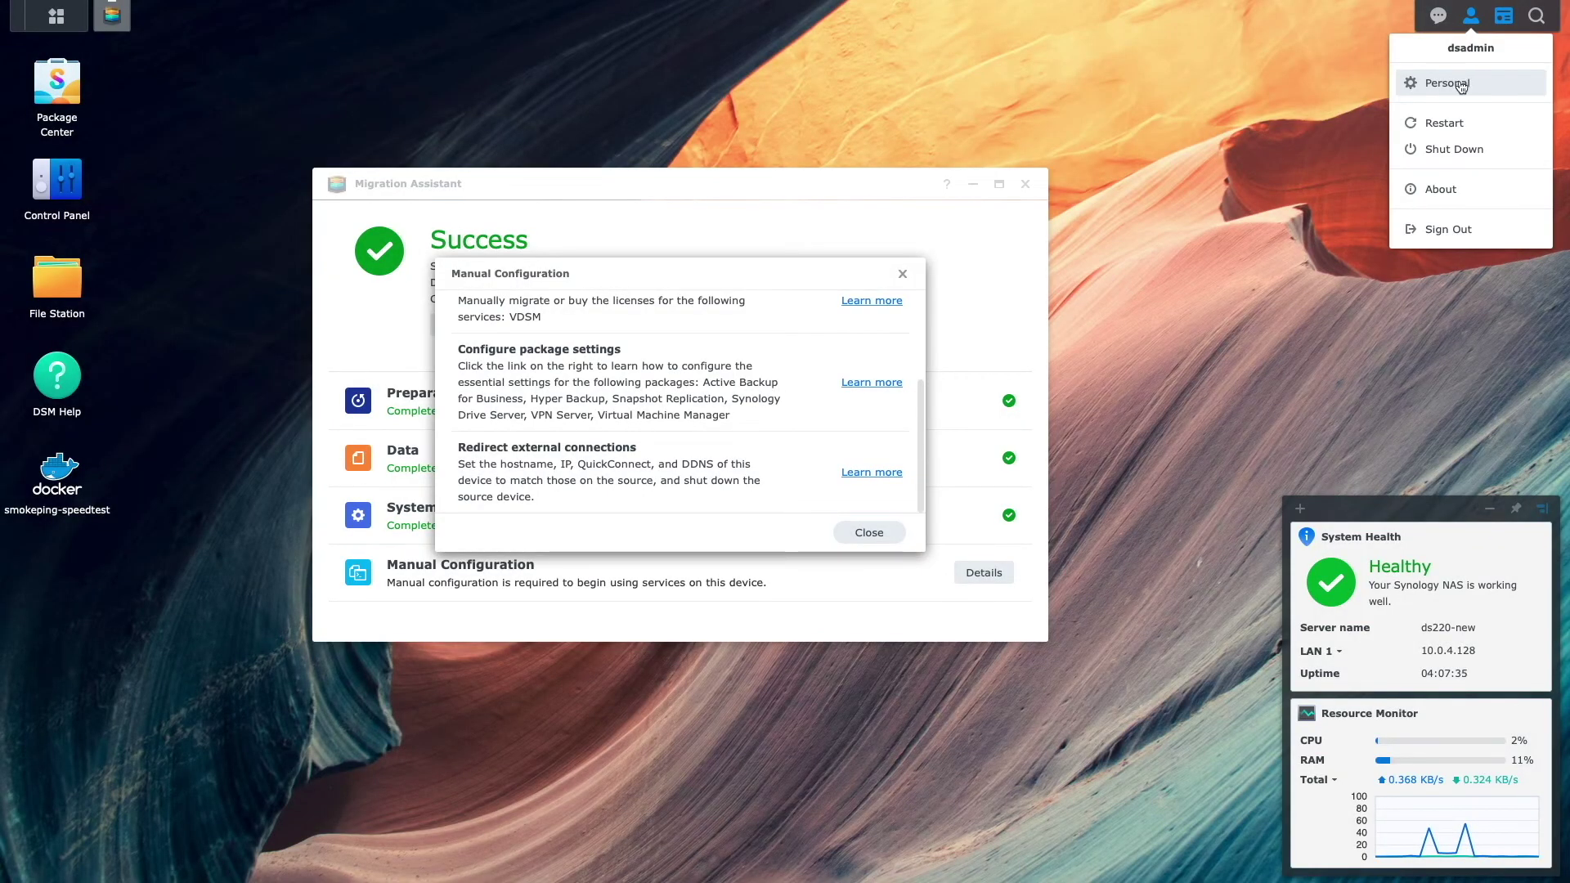
{"action": "left_click", "coordinate": [1447, 83]}
Re-enable 2-factor authentication for the admin account with an authenticator app verification code
{"action": "left_click", "coordinate": [919, 515]}
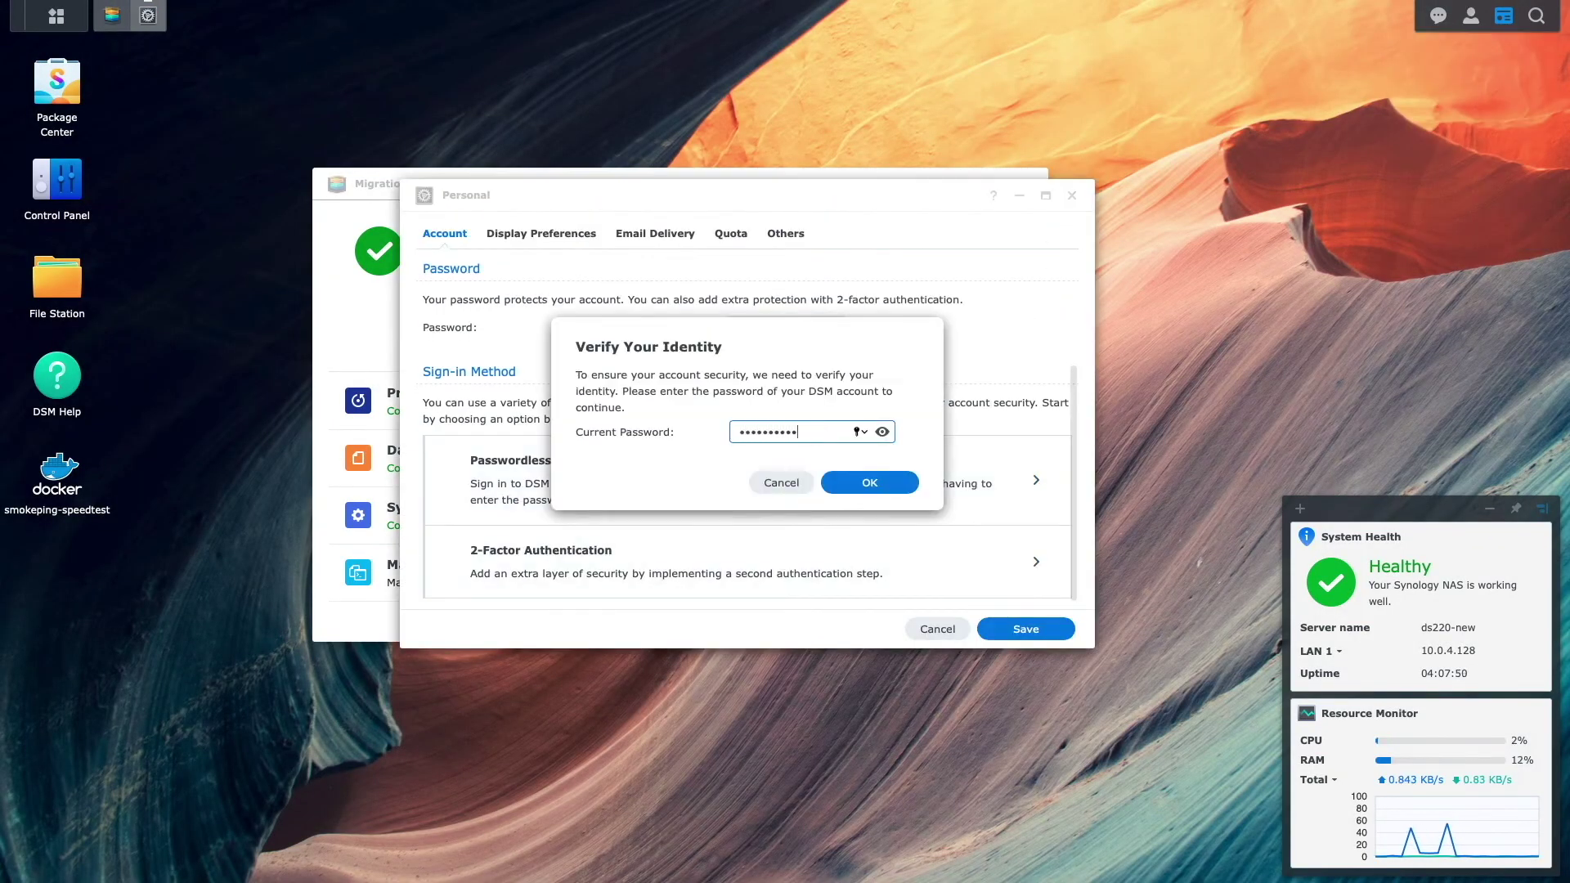
{"action": "left_click", "coordinate": [867, 481]}
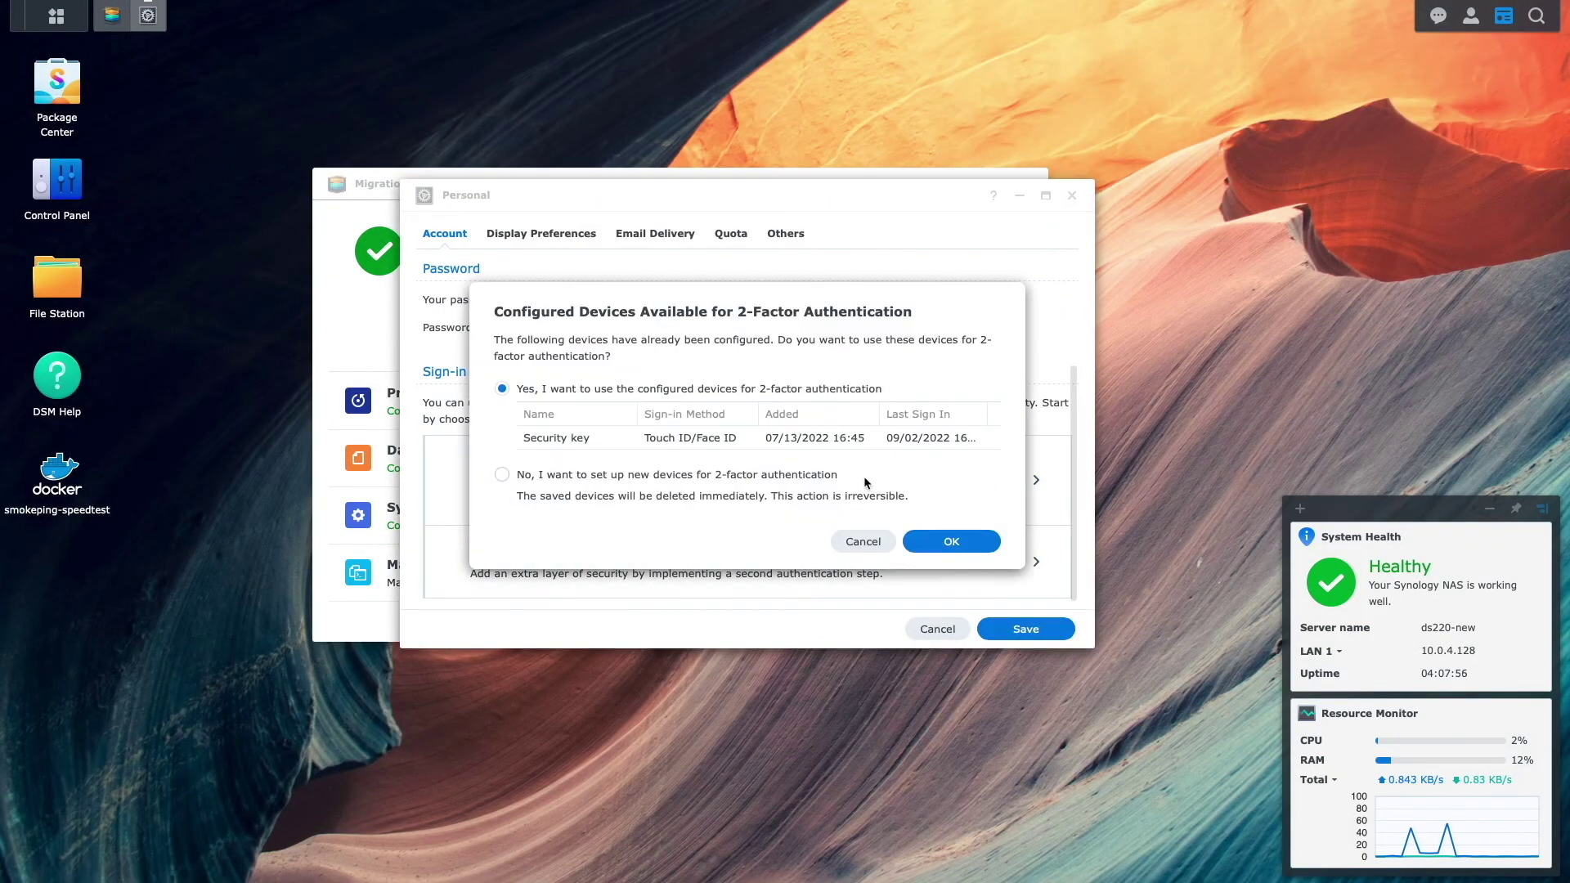
{"action": "left_click", "coordinate": [949, 539]}
{"action": "left_click", "coordinate": [764, 620]}
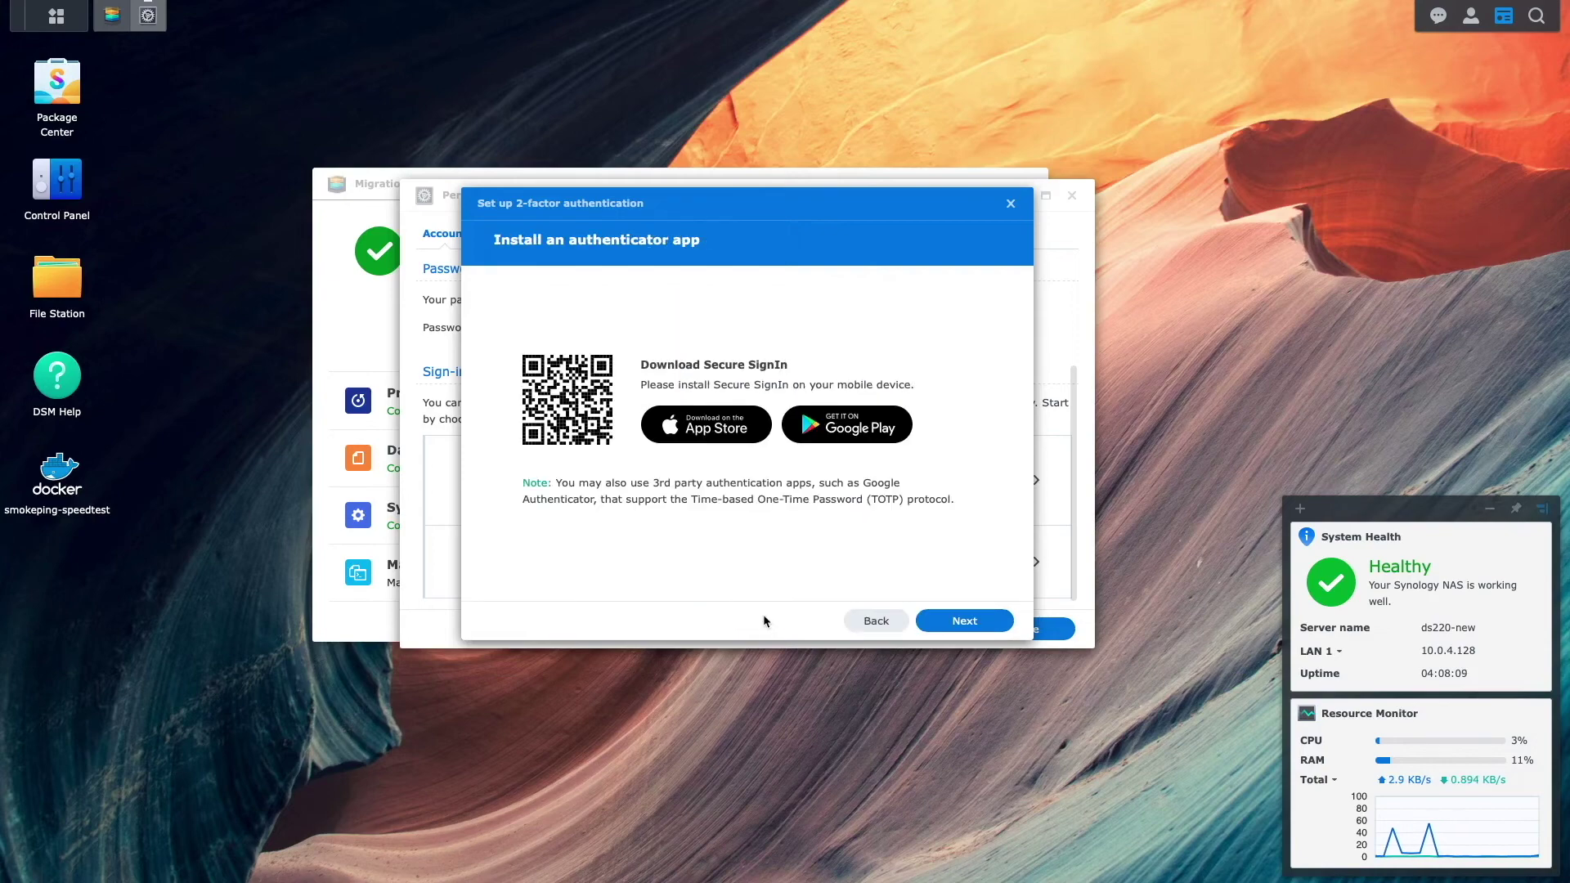
{"action": "left_click", "coordinate": [958, 622]}
{"action": "left_click", "coordinate": [725, 534]}
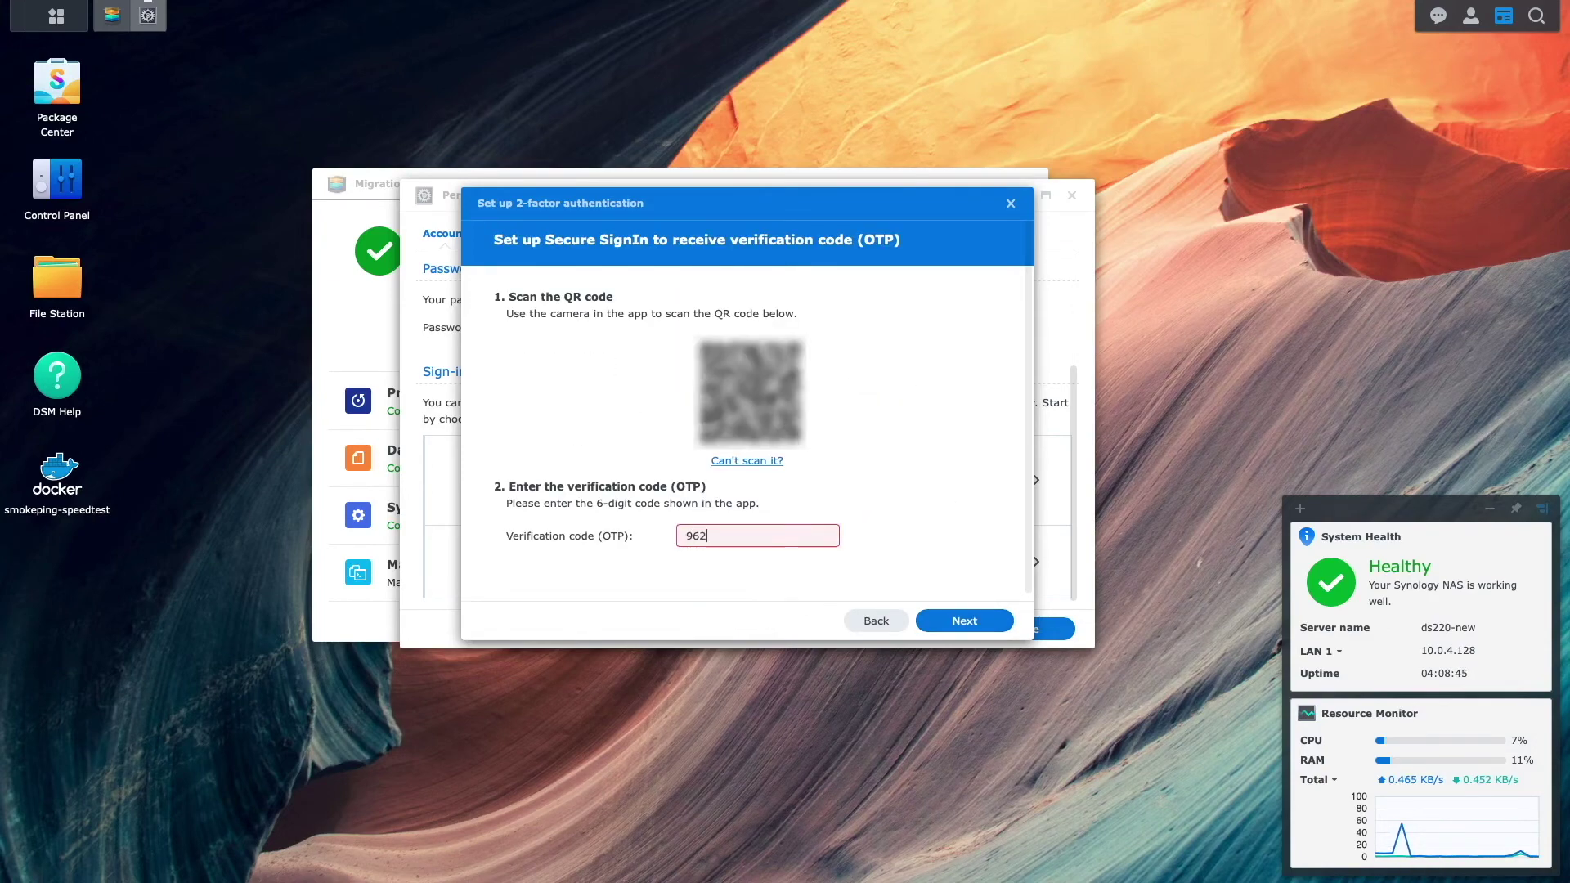
{"action": "key", "text": "Return"}
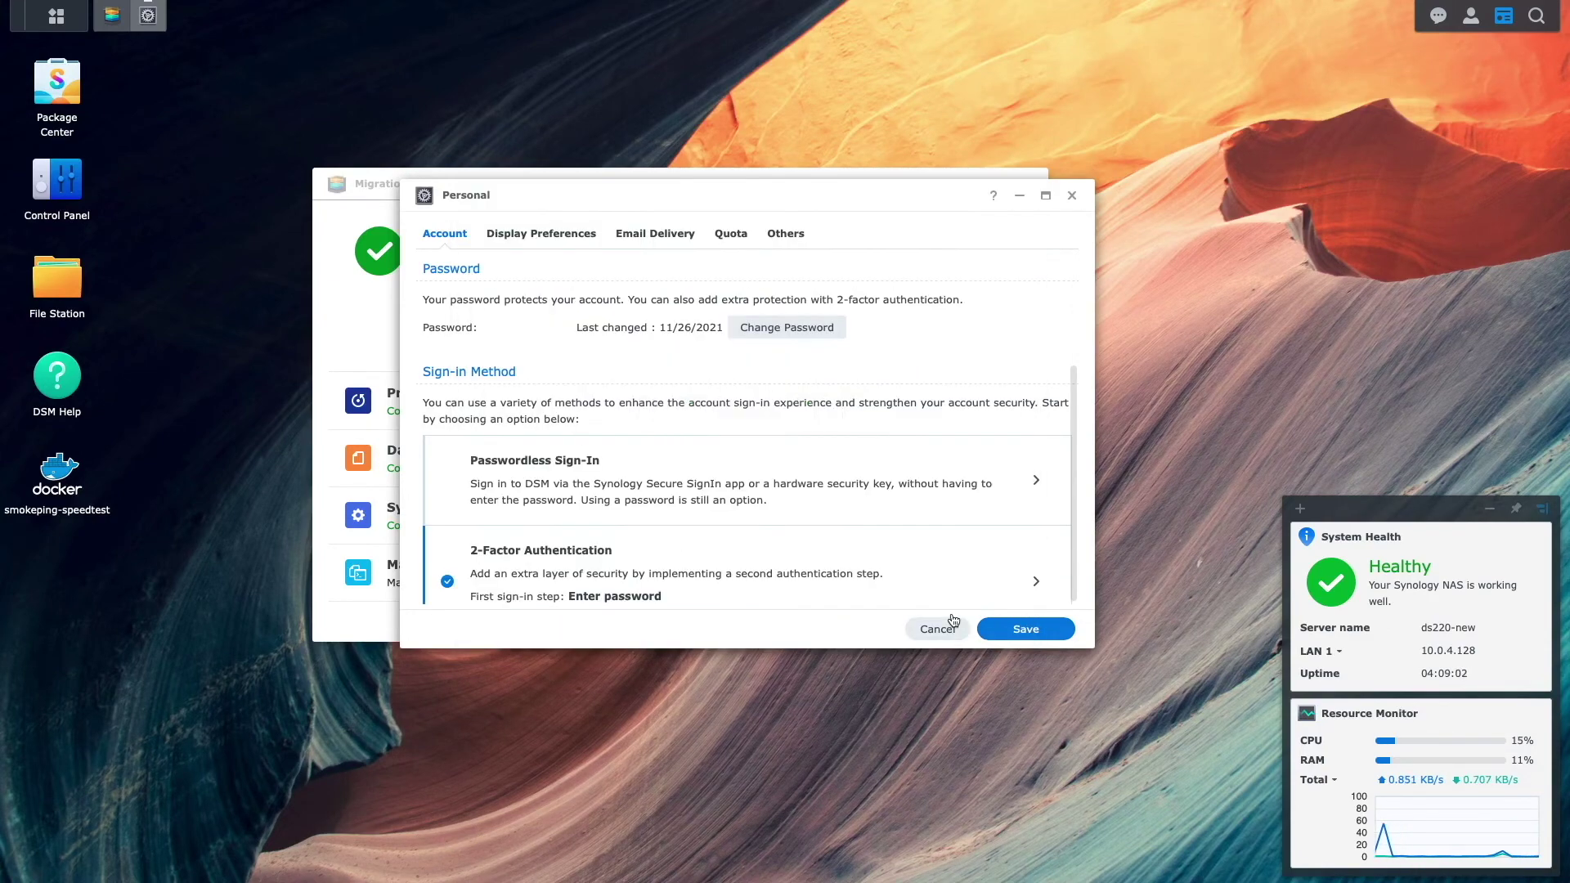
{"action": "left_click", "coordinate": [1470, 16]}
Sign out and back in using the admin password and an authenticator verification code
{"action": "left_click", "coordinate": [1455, 232]}
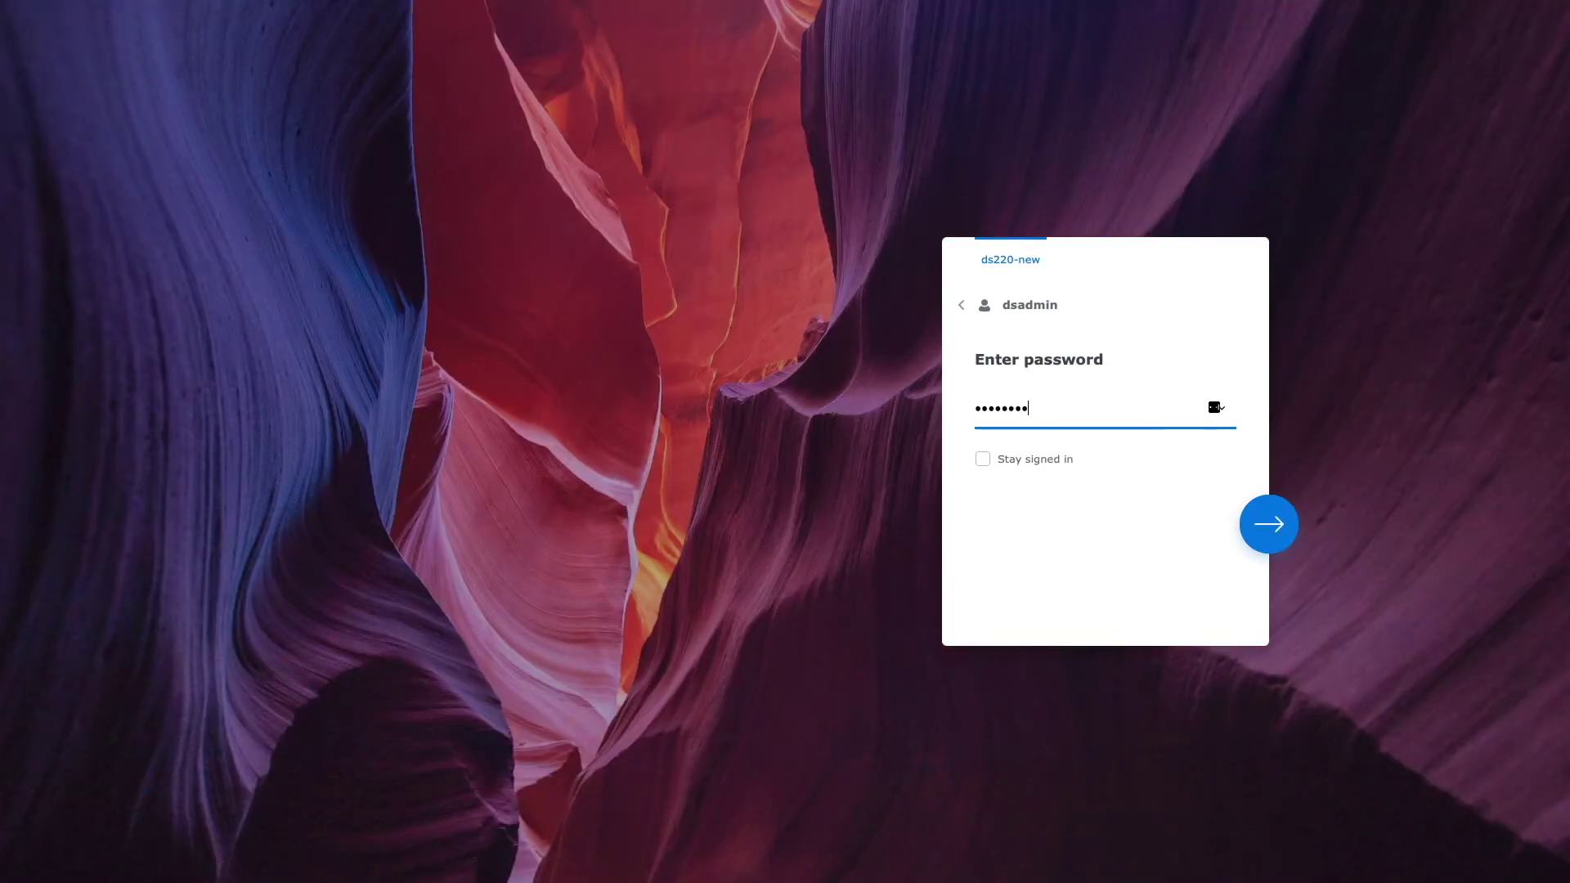
{"action": "key", "text": "Return"}
{"action": "key", "text": "Return"}
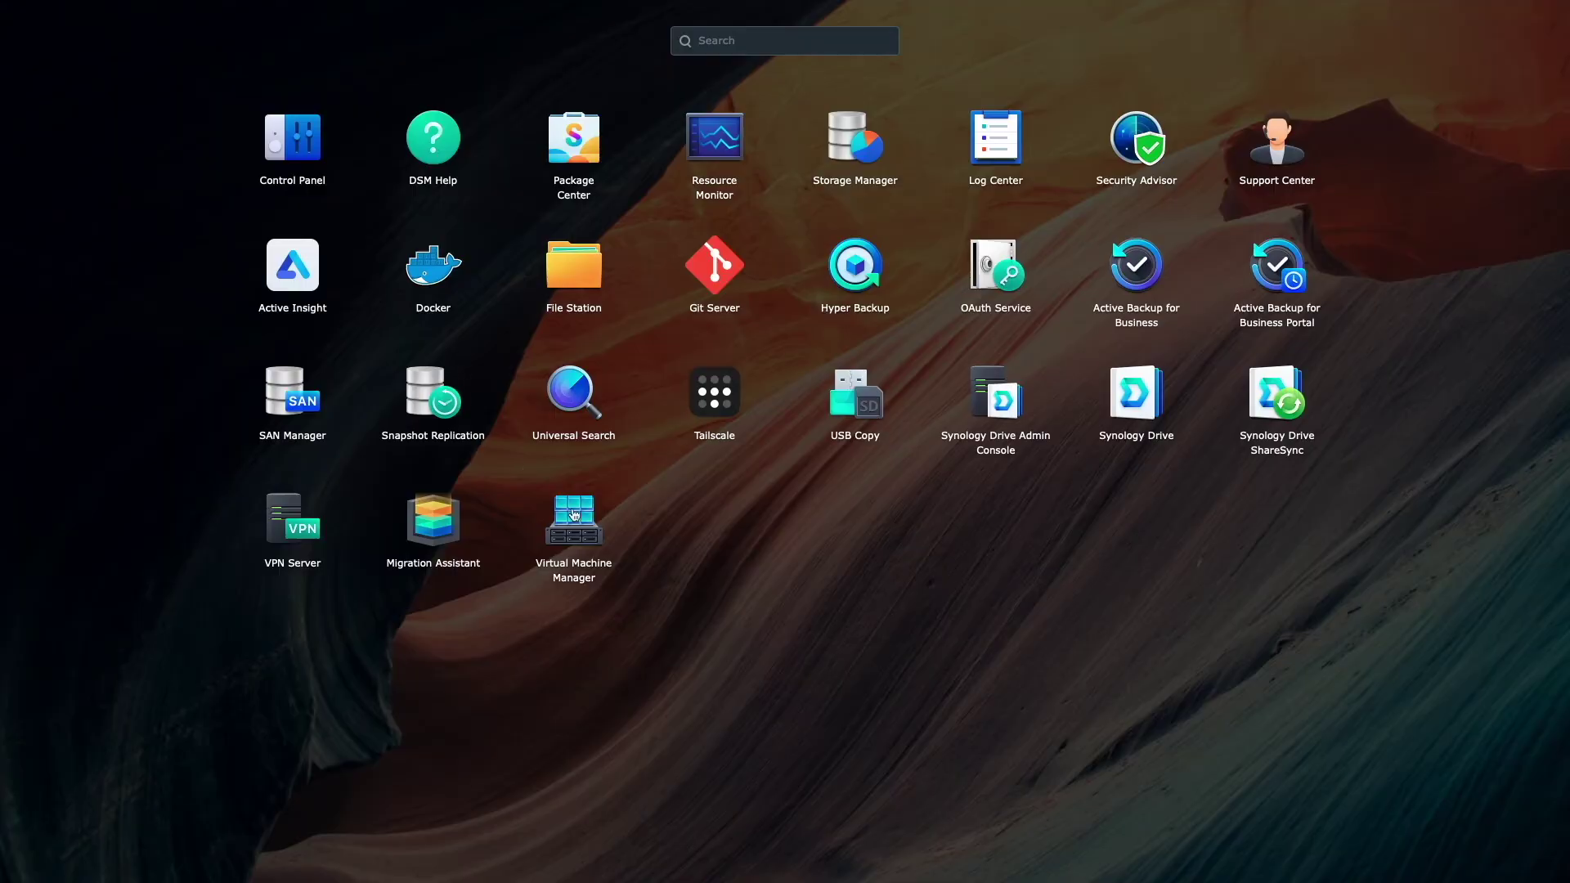
In Virtual Machine Manager, create and import the existing VM storage named 'ds220 - VM Storage 1'
{"action": "left_click", "coordinate": [577, 512]}
{"action": "left_click", "coordinate": [358, 310]}
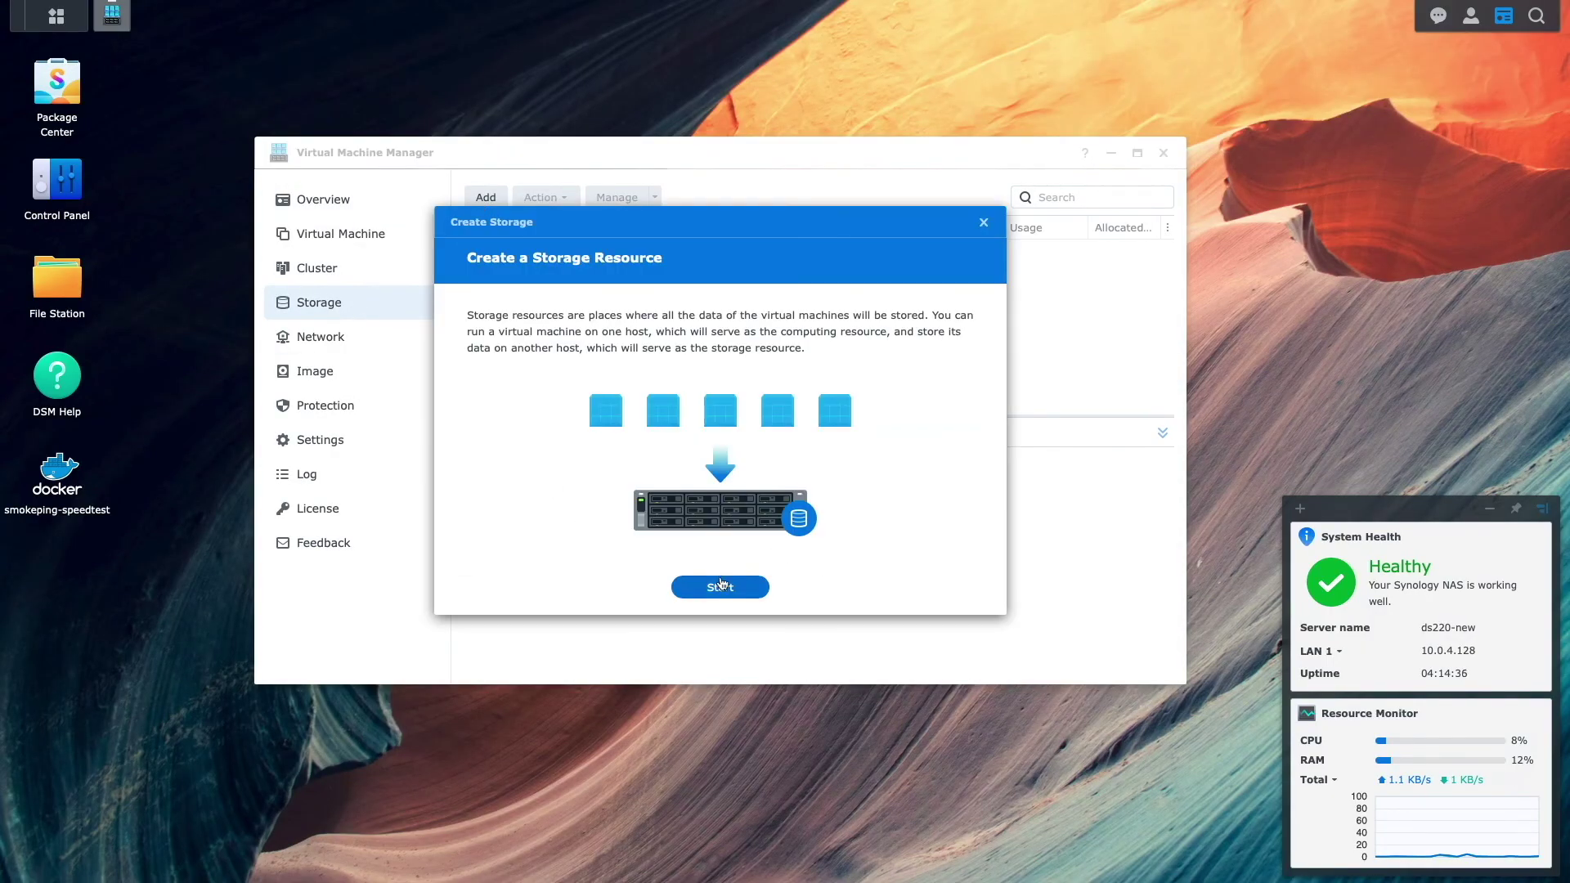
{"action": "left_click", "coordinate": [719, 585]}
{"action": "left_click", "coordinate": [931, 596]}
{"action": "left_click", "coordinate": [719, 322]}
{"action": "key", "text": "BackSpace"}
{"action": "key", "text": "BackSpace"}
{"action": "key", "text": "BackSpace"}
{"action": "key", "text": "BackSpace"}
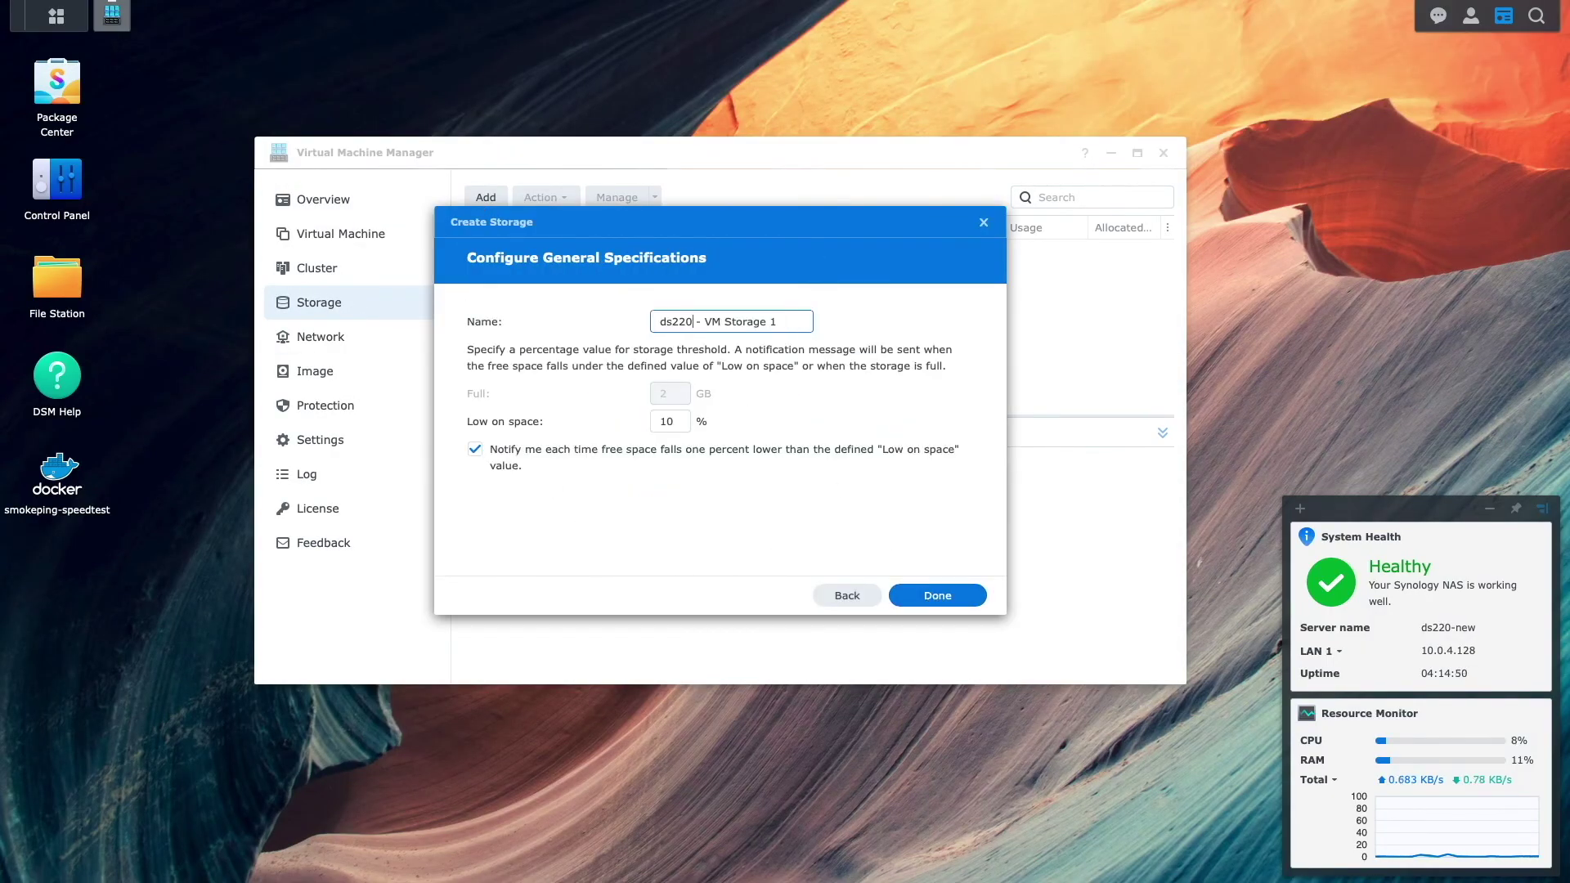
{"action": "left_click", "coordinate": [924, 595]}
{"action": "left_click", "coordinate": [910, 458]}
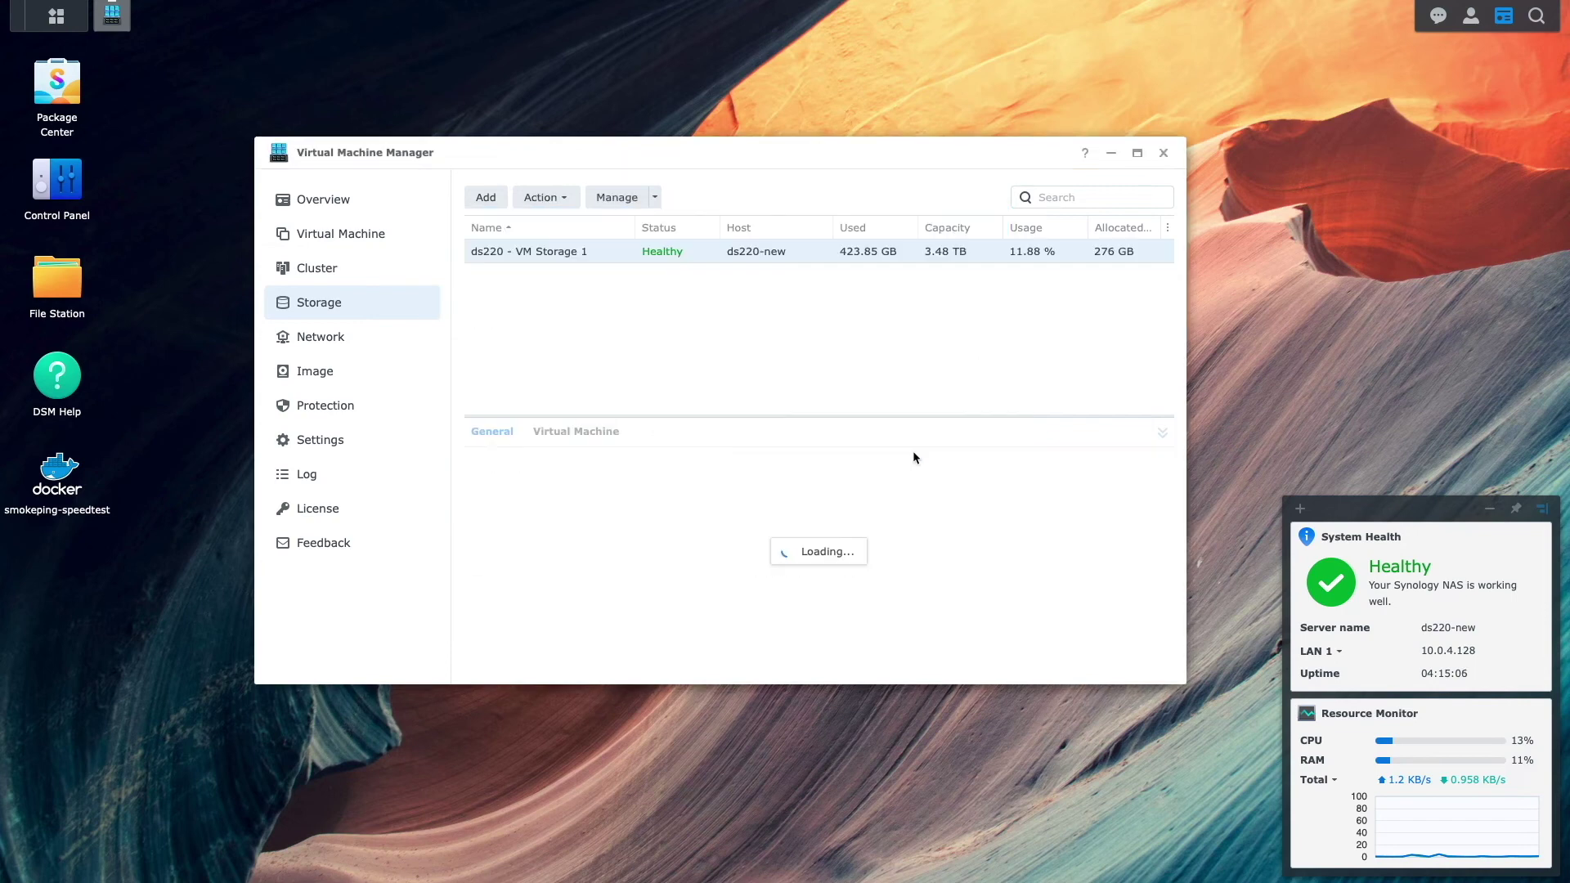
Connect the vDSM7 virtual machine's network to Default VM Network
{"action": "left_click", "coordinate": [376, 237]}
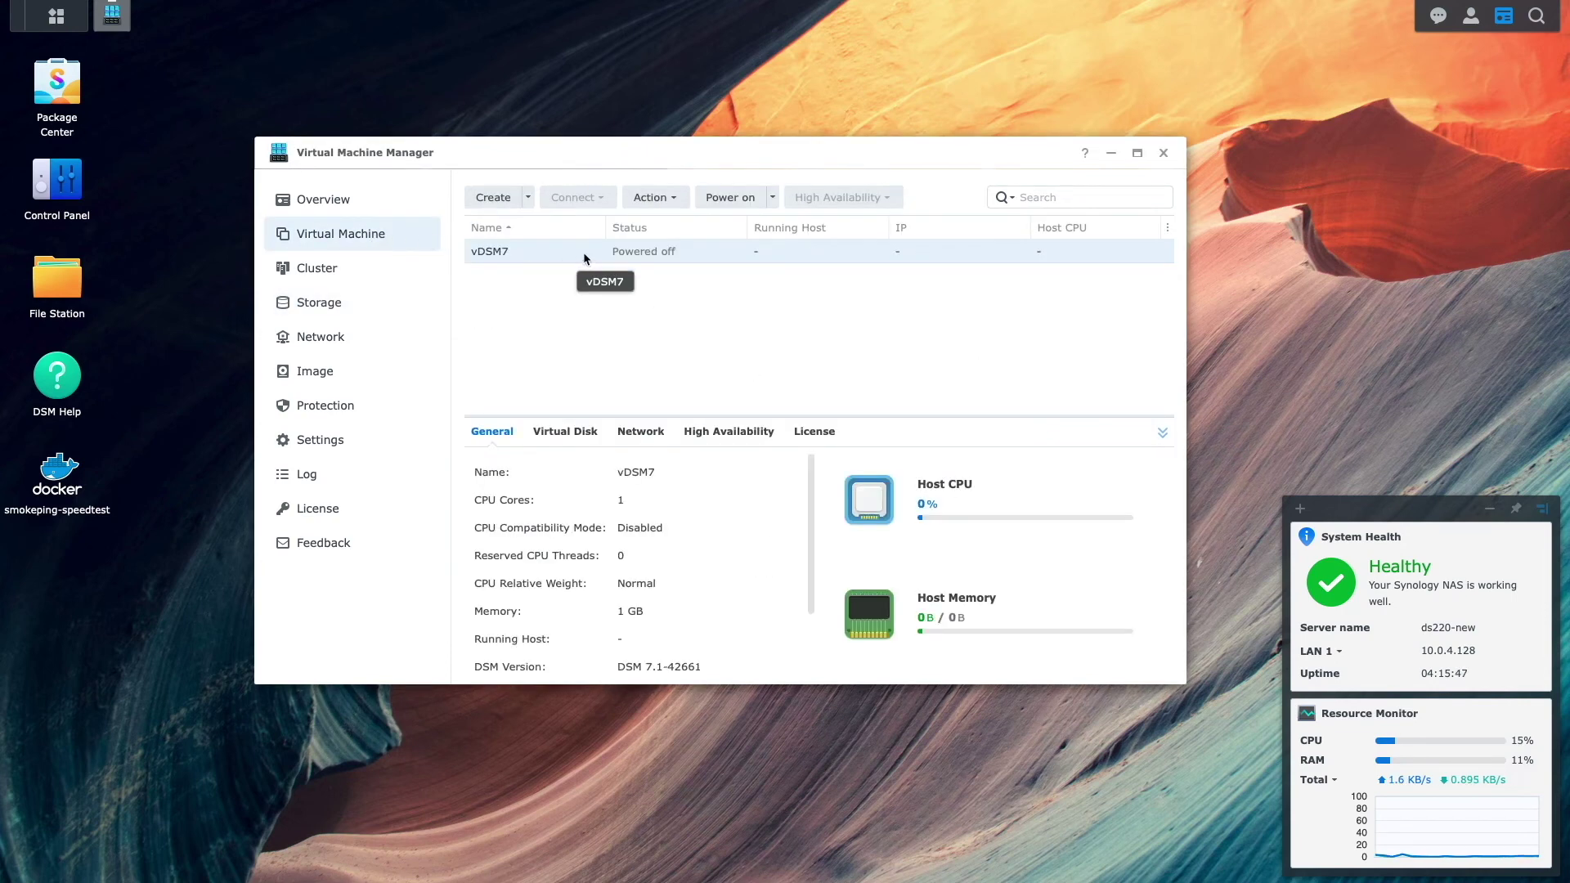
{"action": "left_click", "coordinate": [650, 197]}
{"action": "left_click", "coordinate": [650, 233]}
{"action": "left_click", "coordinate": [616, 266]}
{"action": "left_click", "coordinate": [804, 310]}
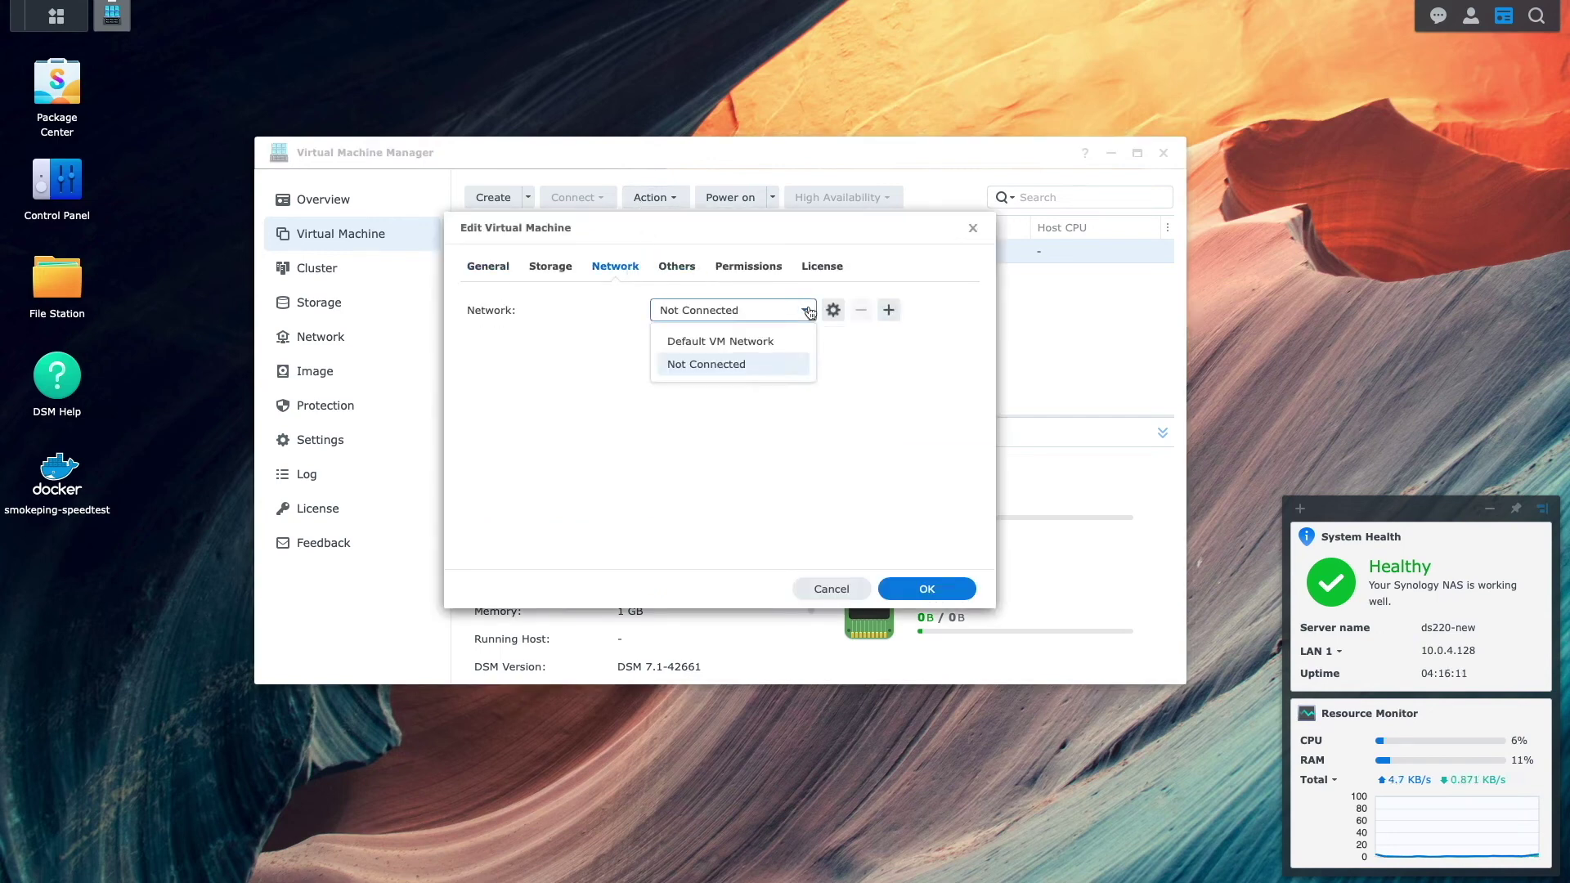
{"action": "left_click", "coordinate": [759, 345]}
{"action": "left_click", "coordinate": [924, 587]}
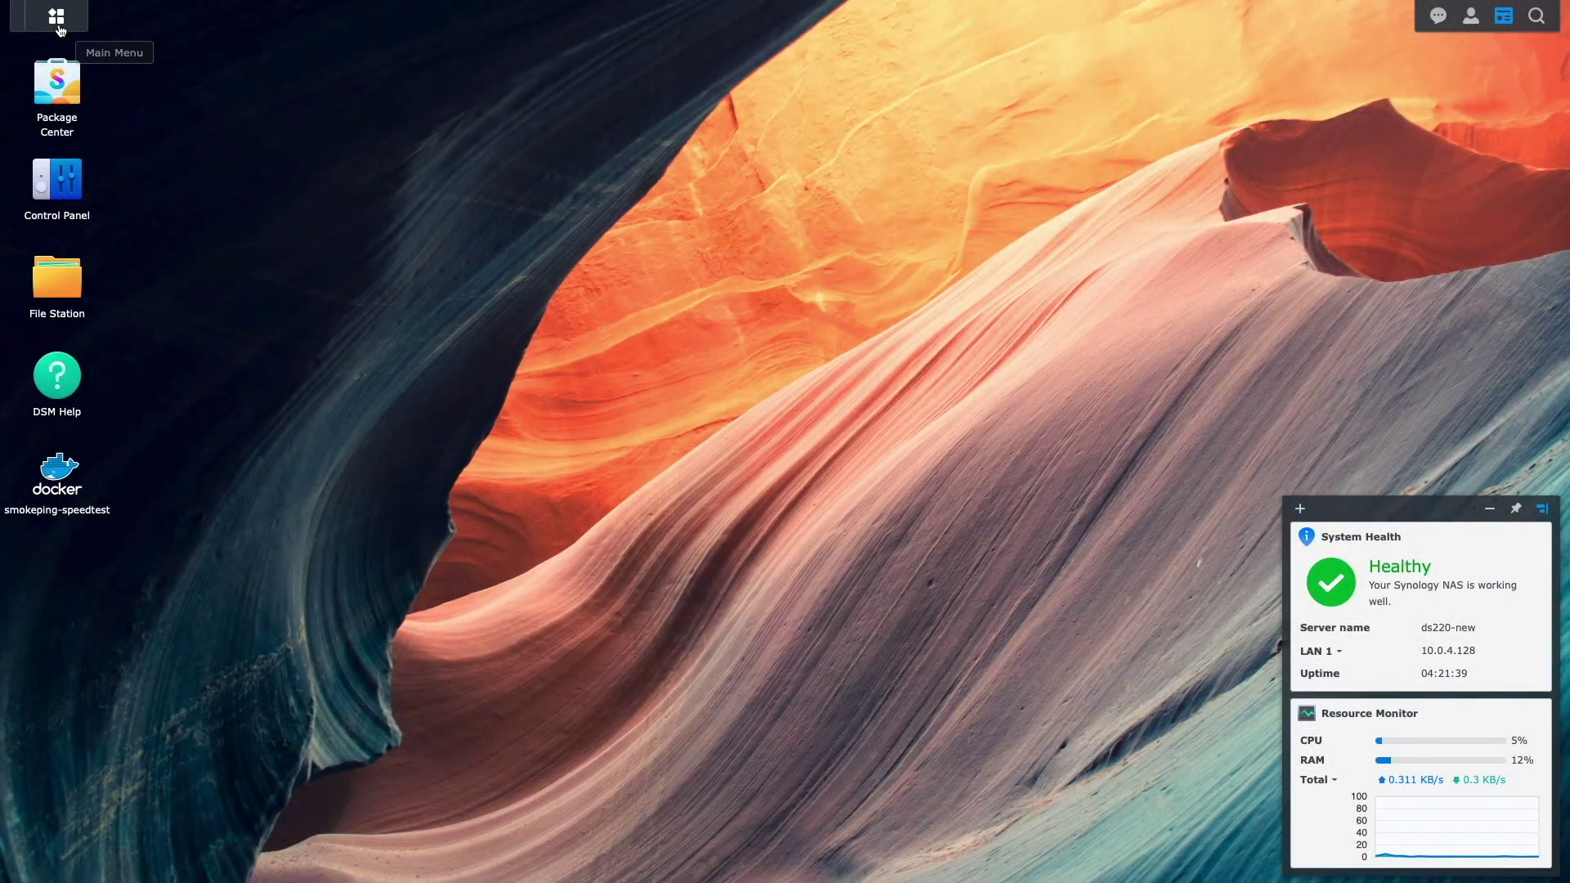
Set VPN Server's network interface to LAN 1 (10.0.4.128) and apply the change
{"action": "left_click", "coordinate": [58, 27]}
{"action": "left_click", "coordinate": [277, 509]}
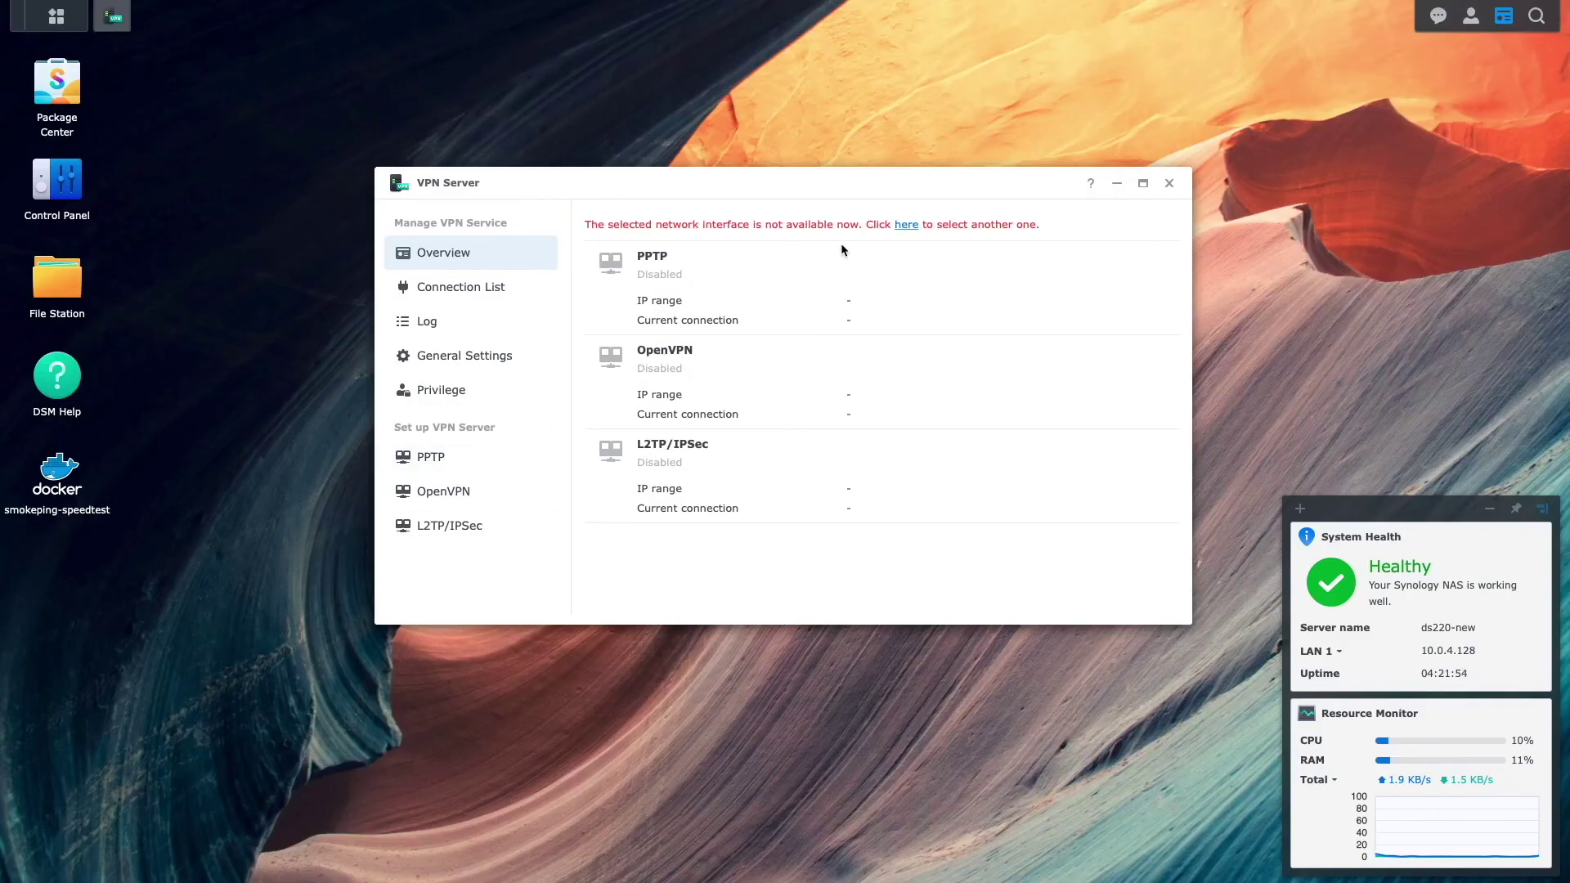
{"action": "left_click", "coordinate": [906, 225]}
{"action": "left_click", "coordinate": [896, 253]}
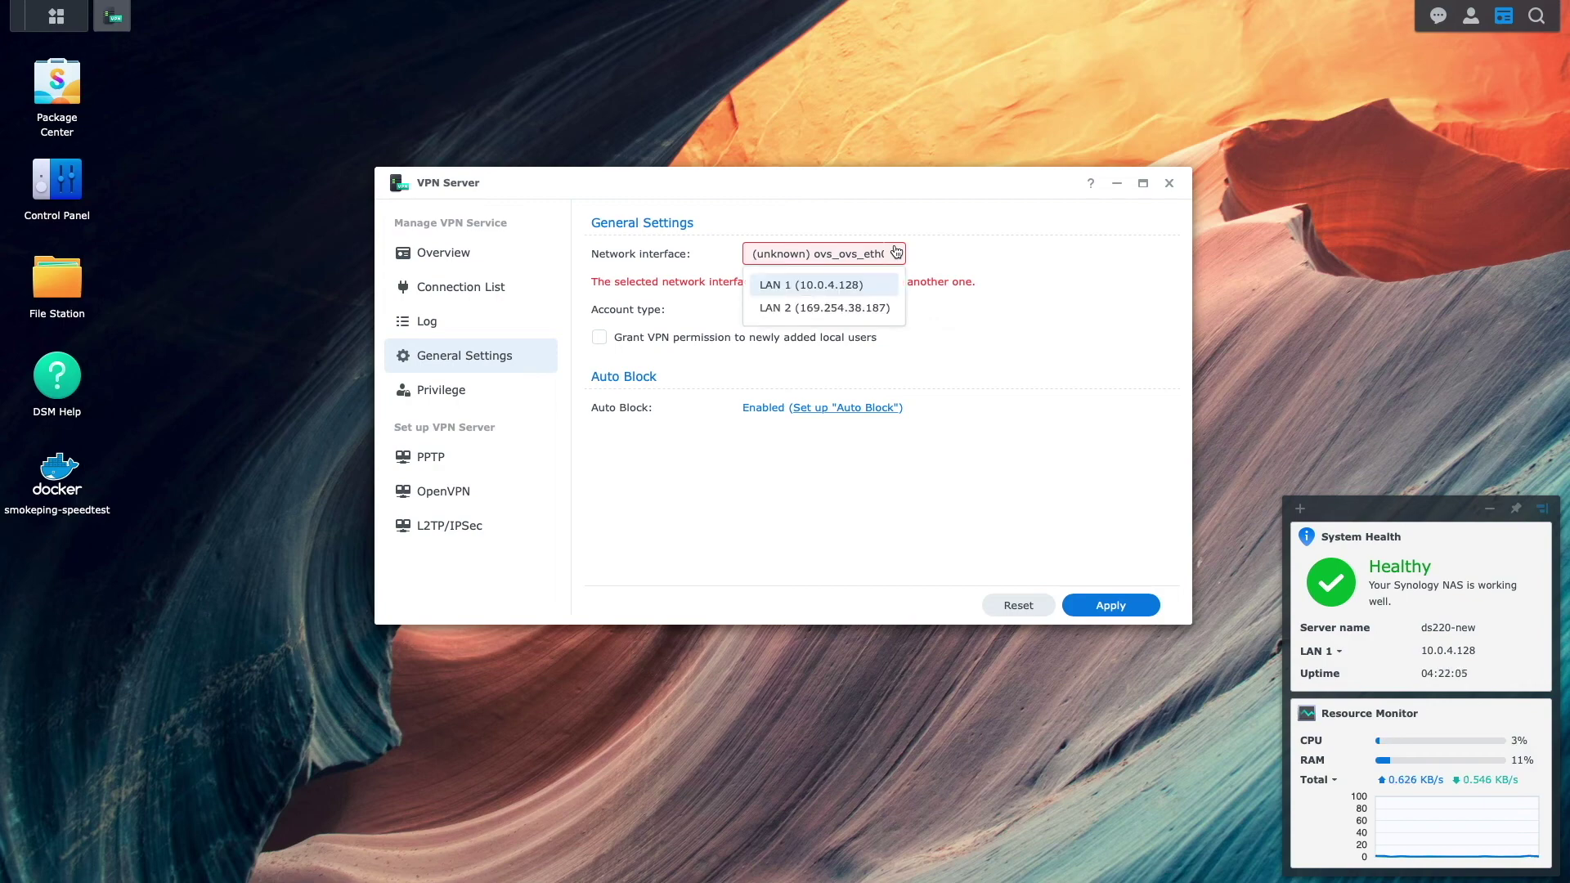
{"action": "left_click", "coordinate": [860, 285]}
{"action": "left_click", "coordinate": [1112, 610]}
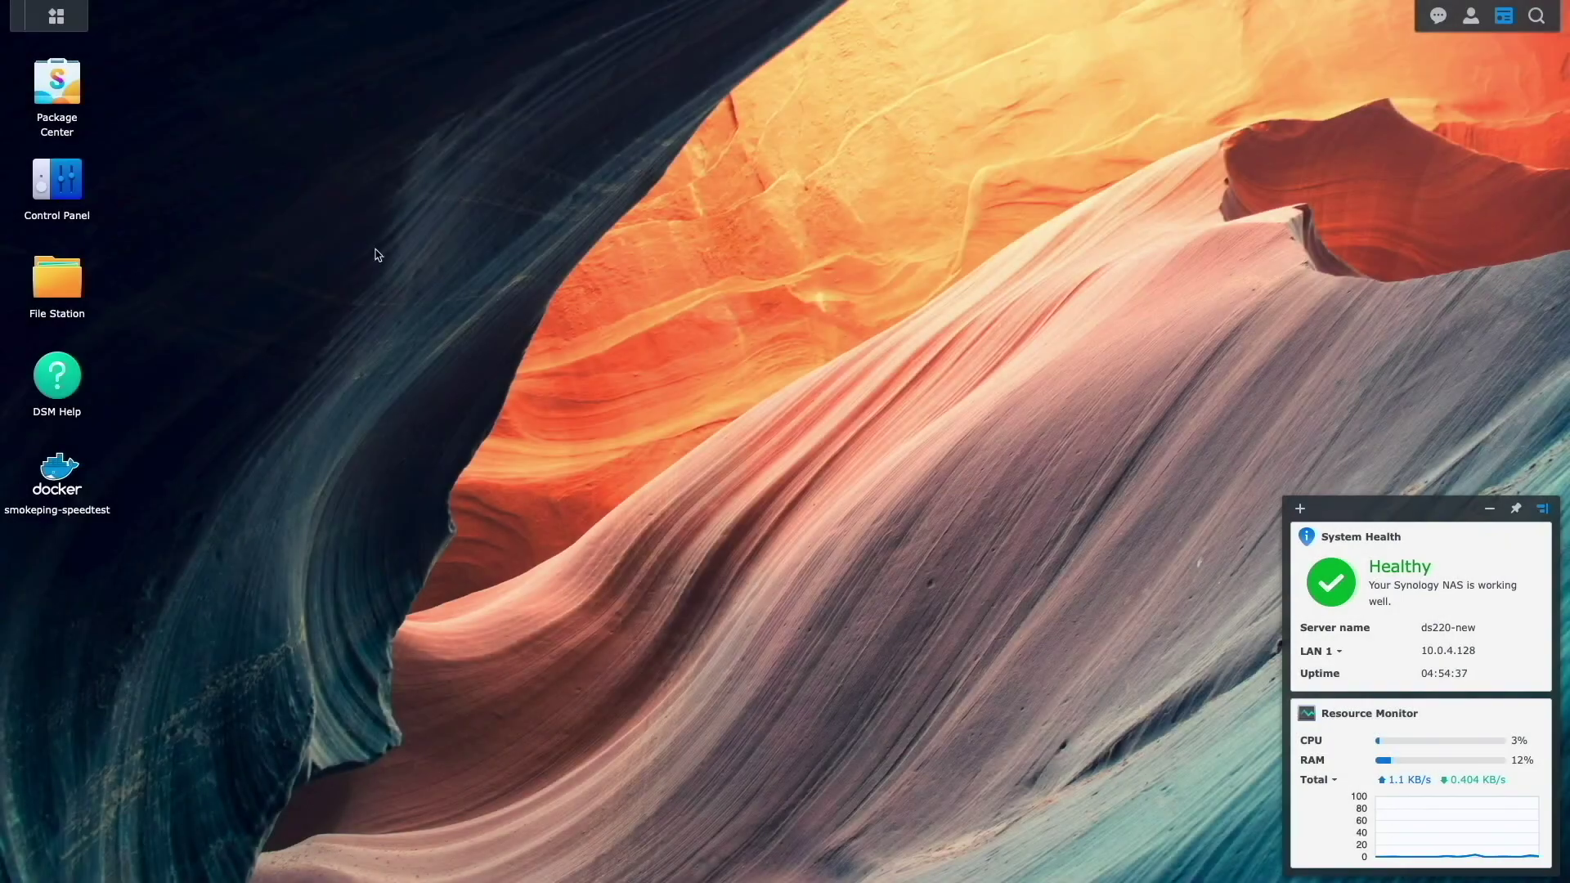
{"action": "left_click", "coordinate": [57, 186]}
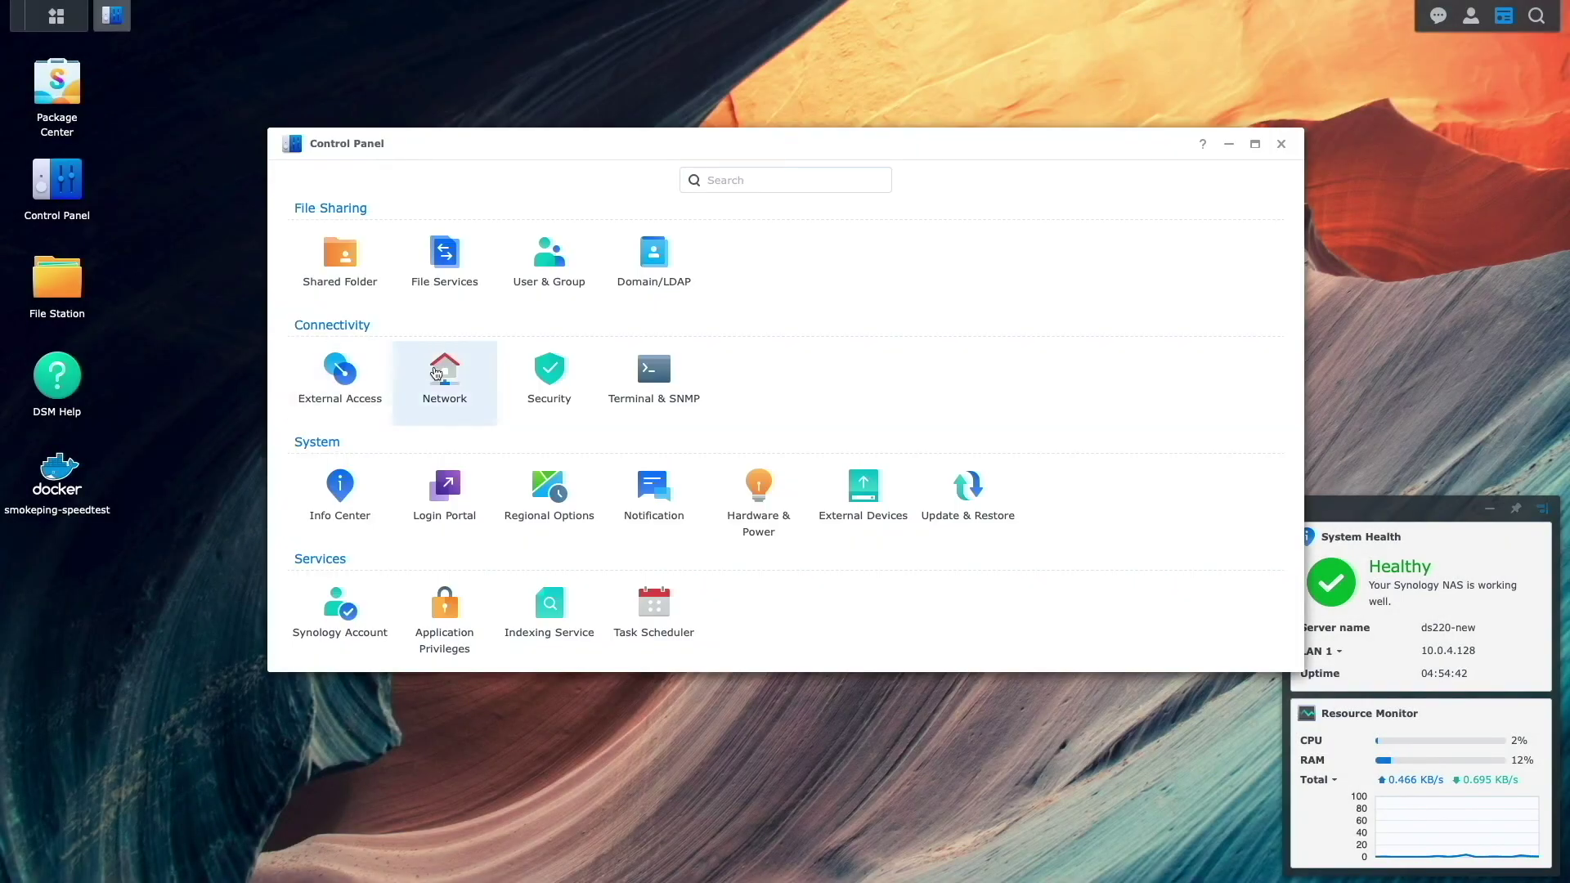
Rename the server to ds220 in Network settings and apply it
{"action": "left_click", "coordinate": [441, 368]}
{"action": "left_click", "coordinate": [810, 277]}
{"action": "key", "text": "BackSpace"}
{"action": "key", "text": "BackSpace"}
{"action": "key", "text": "BackSpace"}
{"action": "key", "text": "BackSpace"}
{"action": "left_click", "coordinate": [1221, 652]}
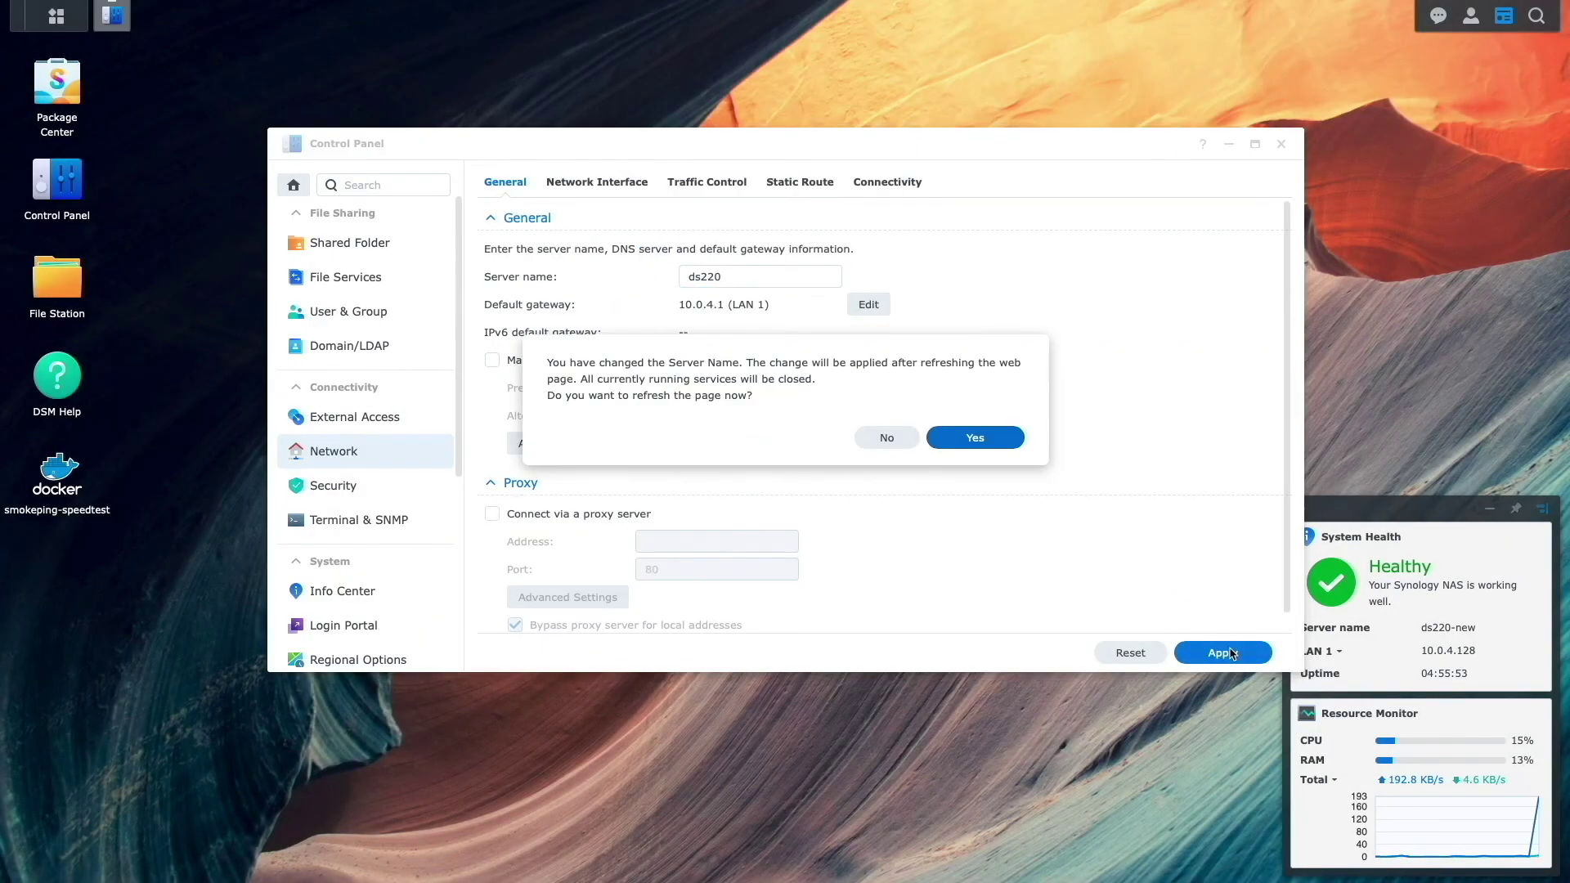
{"action": "left_click", "coordinate": [975, 440]}
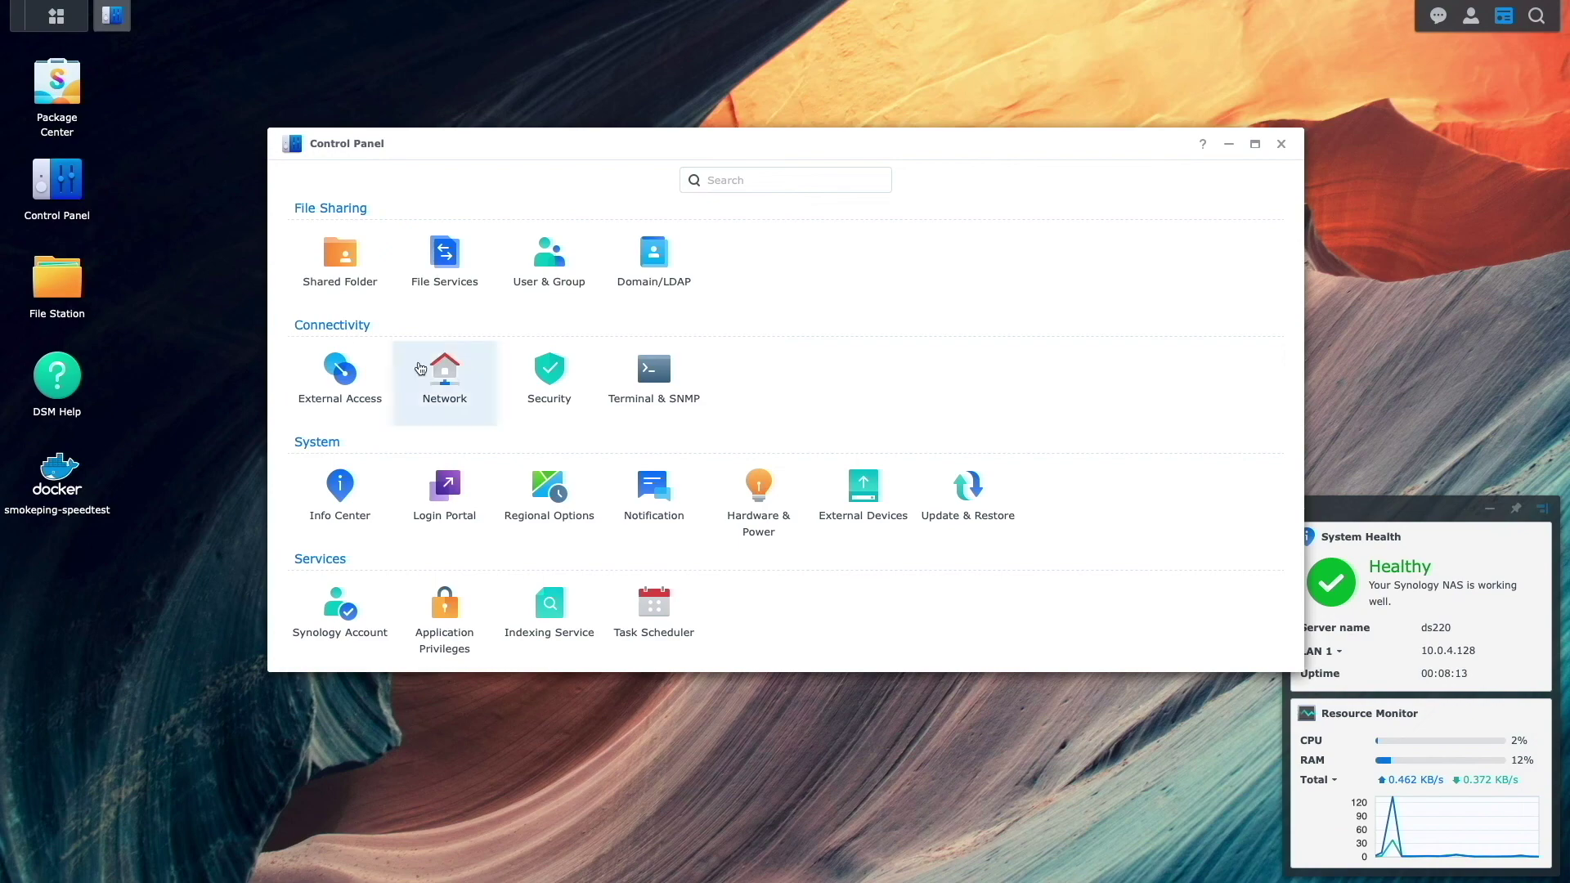
Switch LAN 1 to manual configuration with fixed IP address 10.0.4.73
{"action": "left_click", "coordinate": [442, 364]}
{"action": "left_click", "coordinate": [601, 179]}
{"action": "left_click", "coordinate": [817, 262]}
{"action": "left_click", "coordinate": [573, 219]}
{"action": "left_click", "coordinate": [493, 286]}
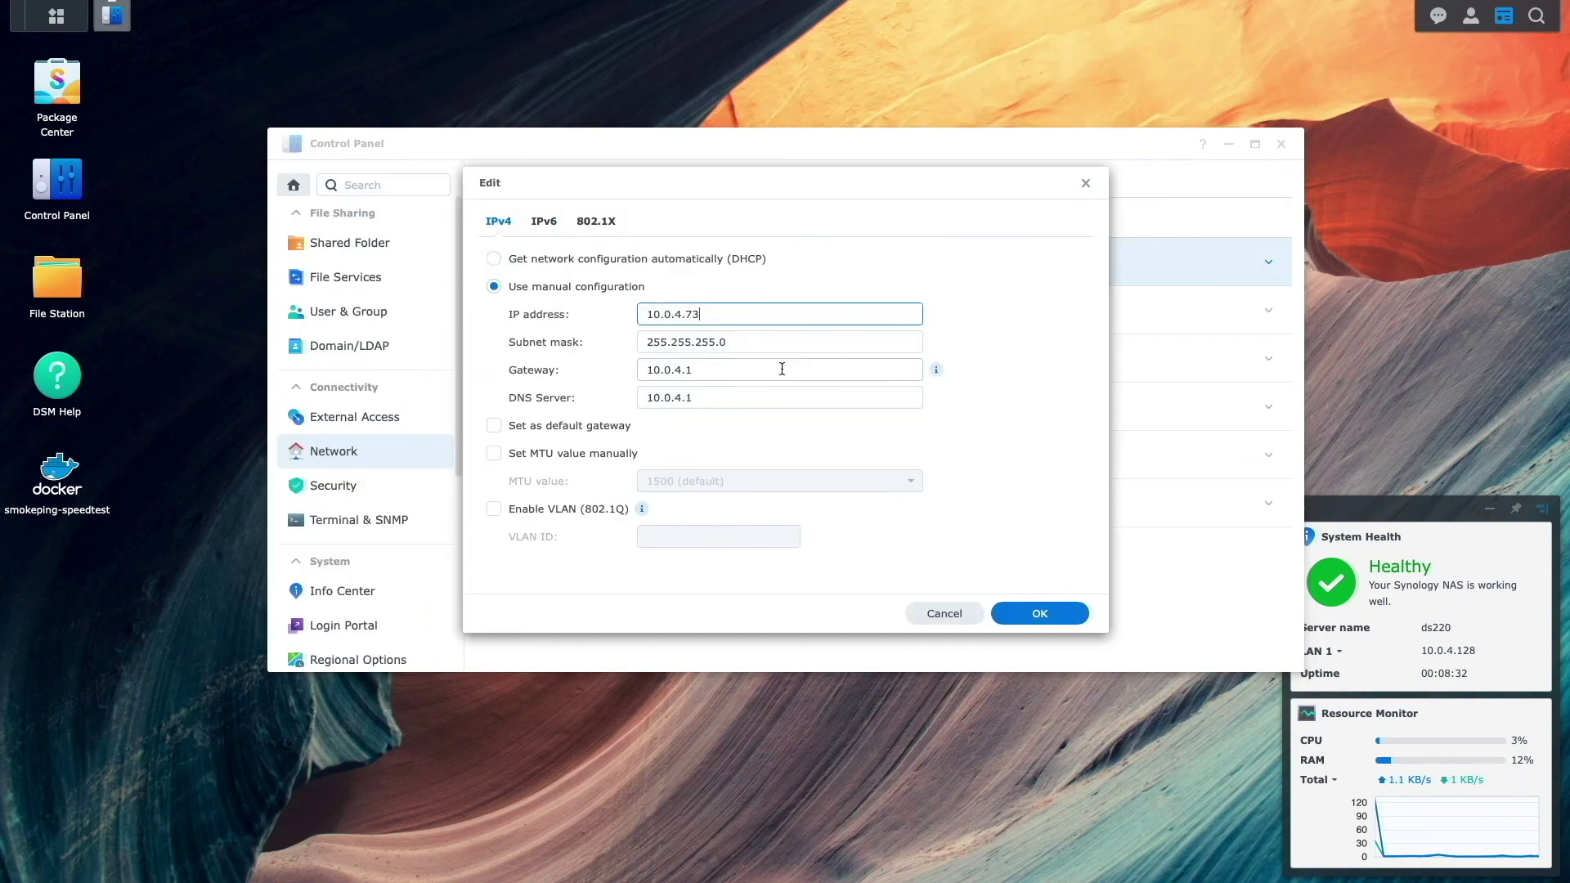
{"action": "left_click", "coordinate": [1039, 613]}
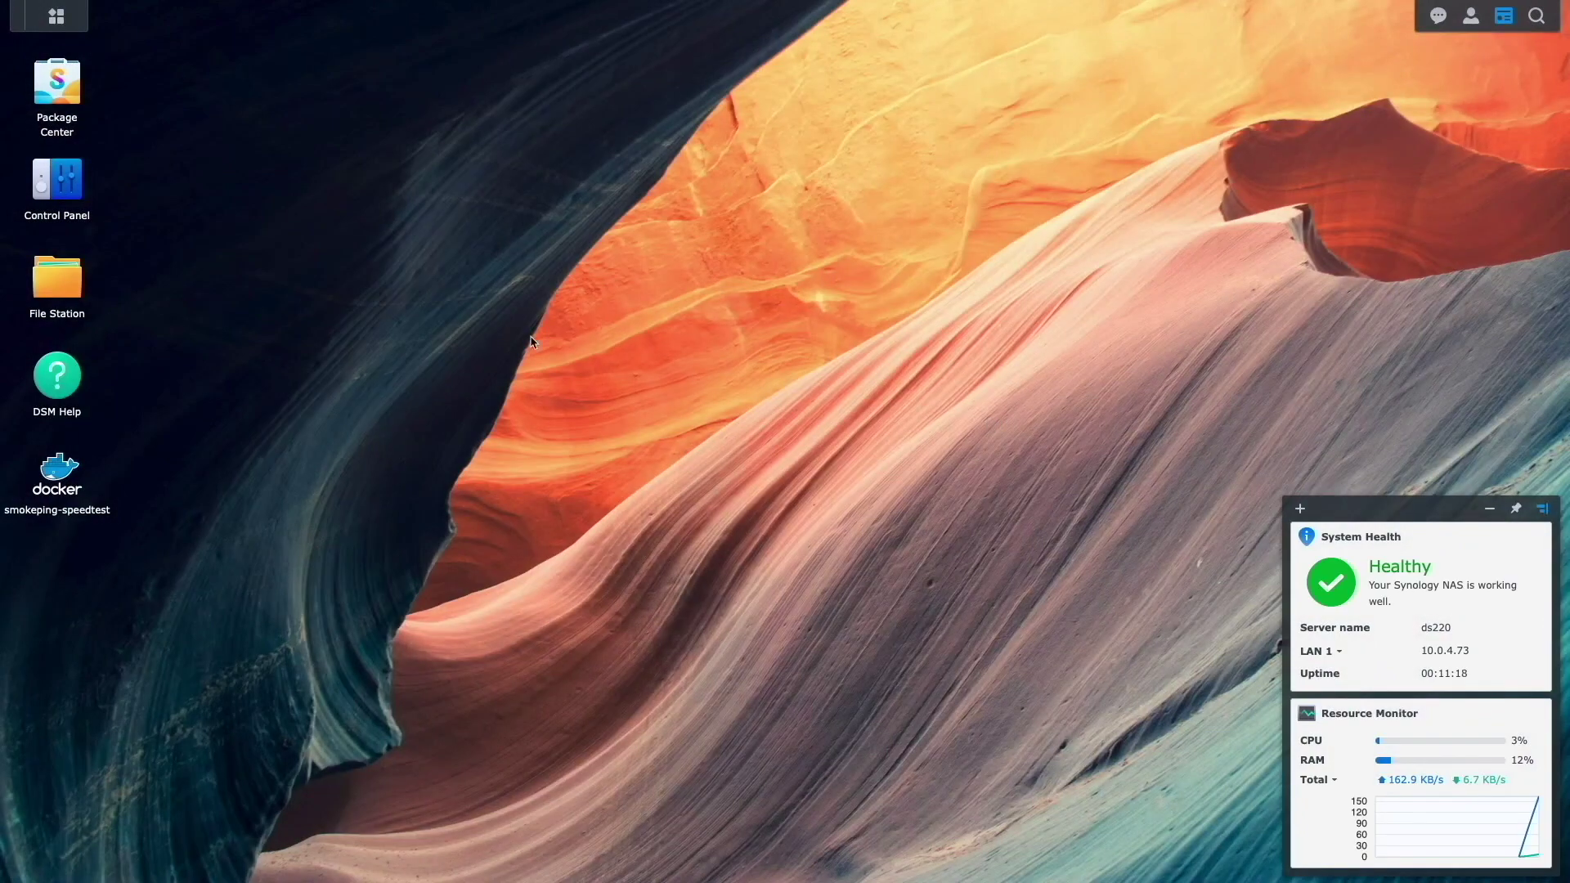
Enable DDNS support on the Synology DDNS entry and transfer the hostname to this NAS
{"action": "left_click", "coordinate": [82, 186]}
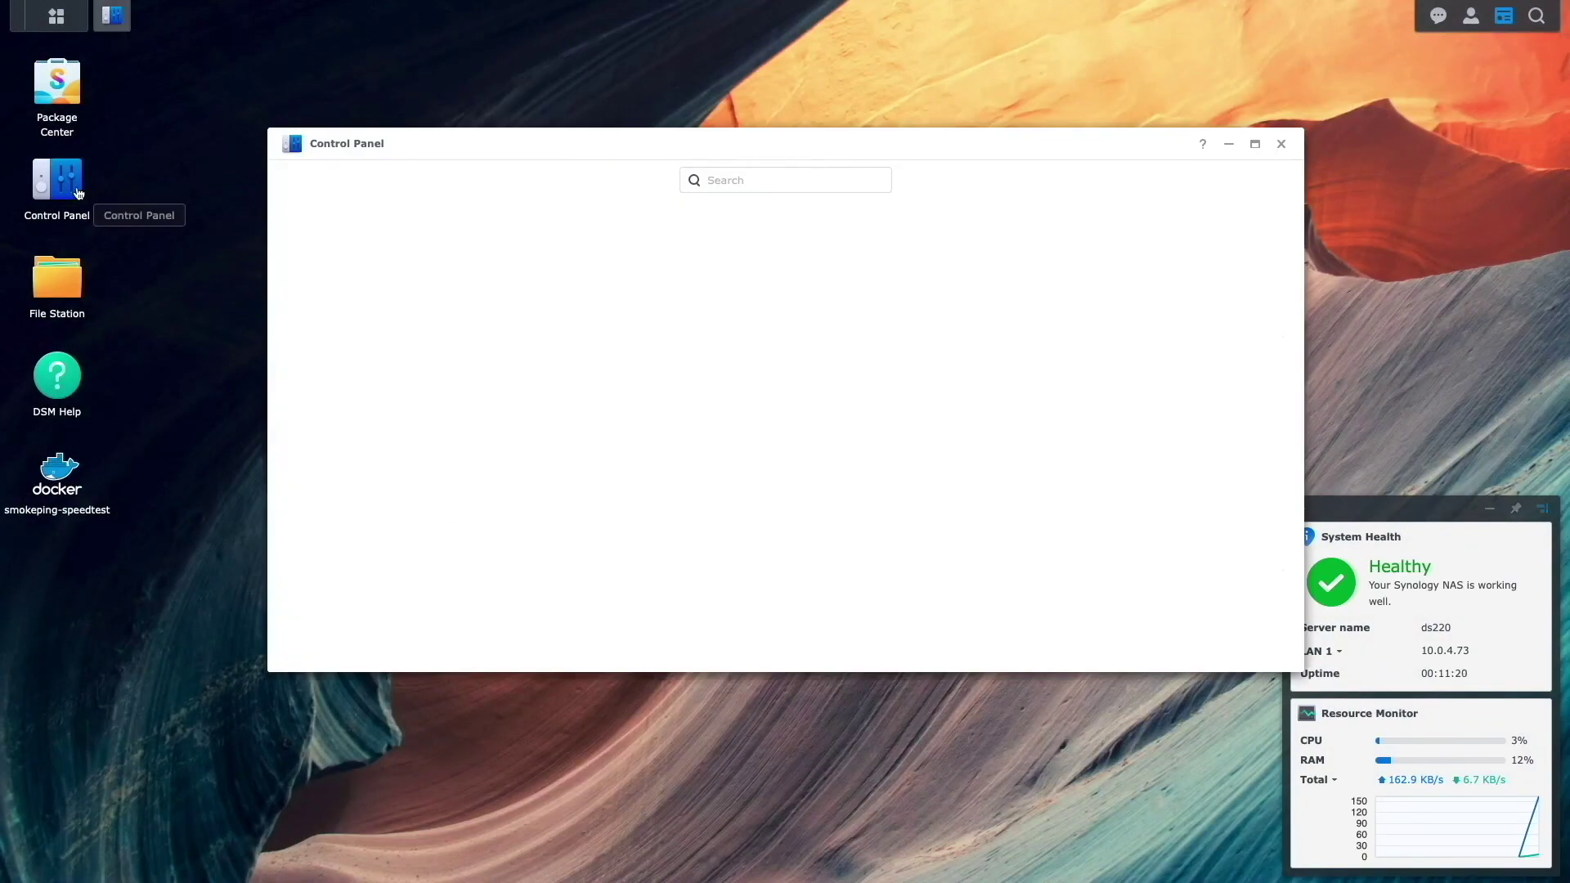
{"action": "left_click", "coordinate": [326, 365]}
{"action": "left_click", "coordinate": [594, 182]}
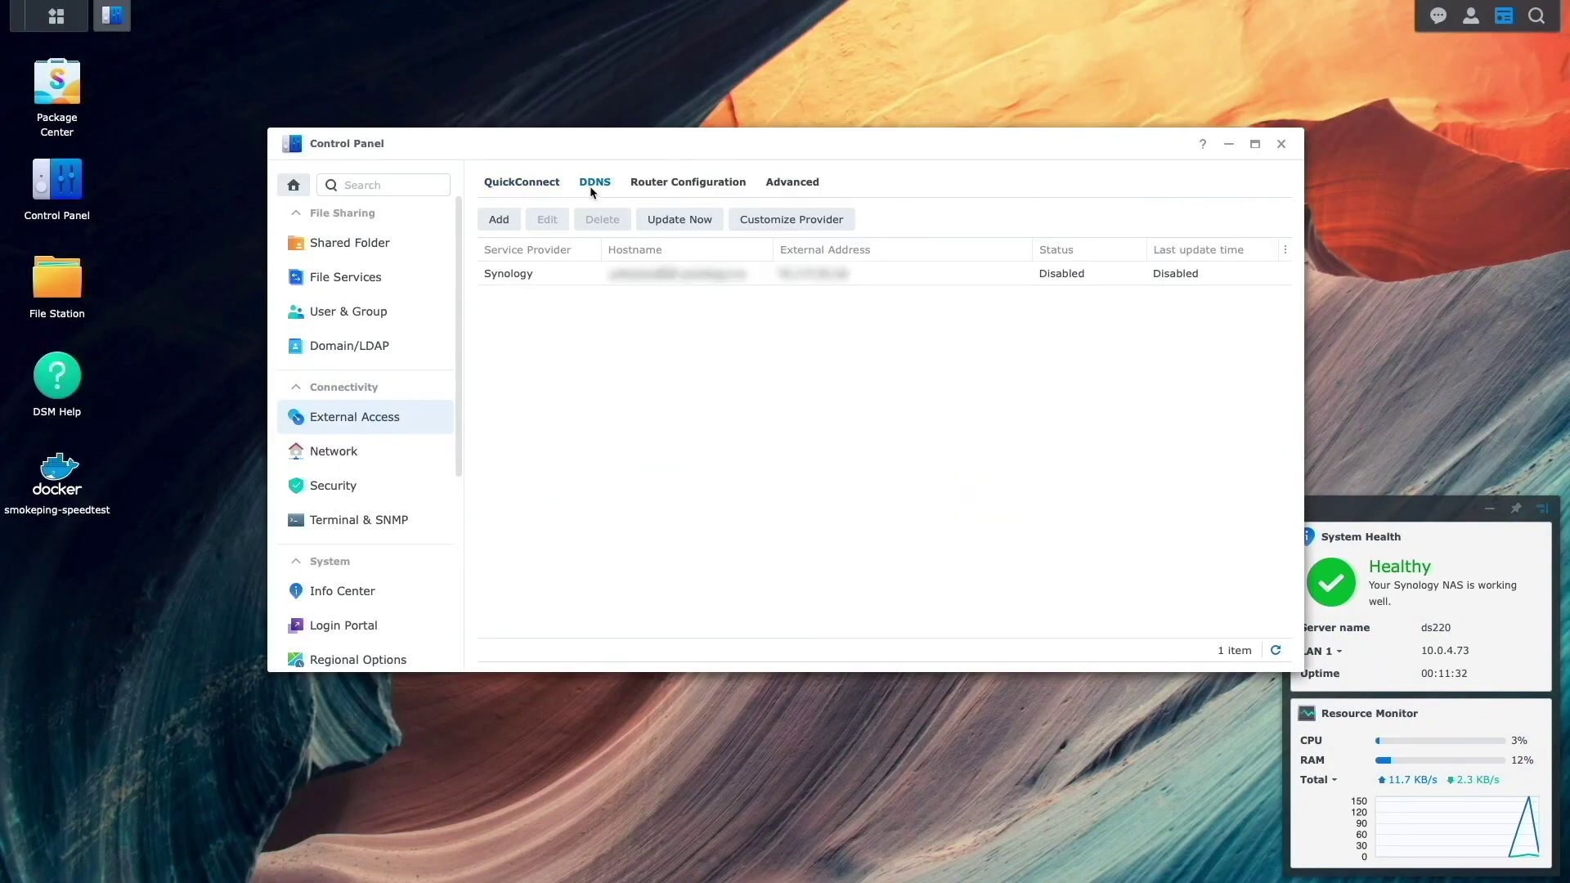
{"action": "left_click", "coordinate": [588, 273]}
{"action": "left_click", "coordinate": [545, 217]}
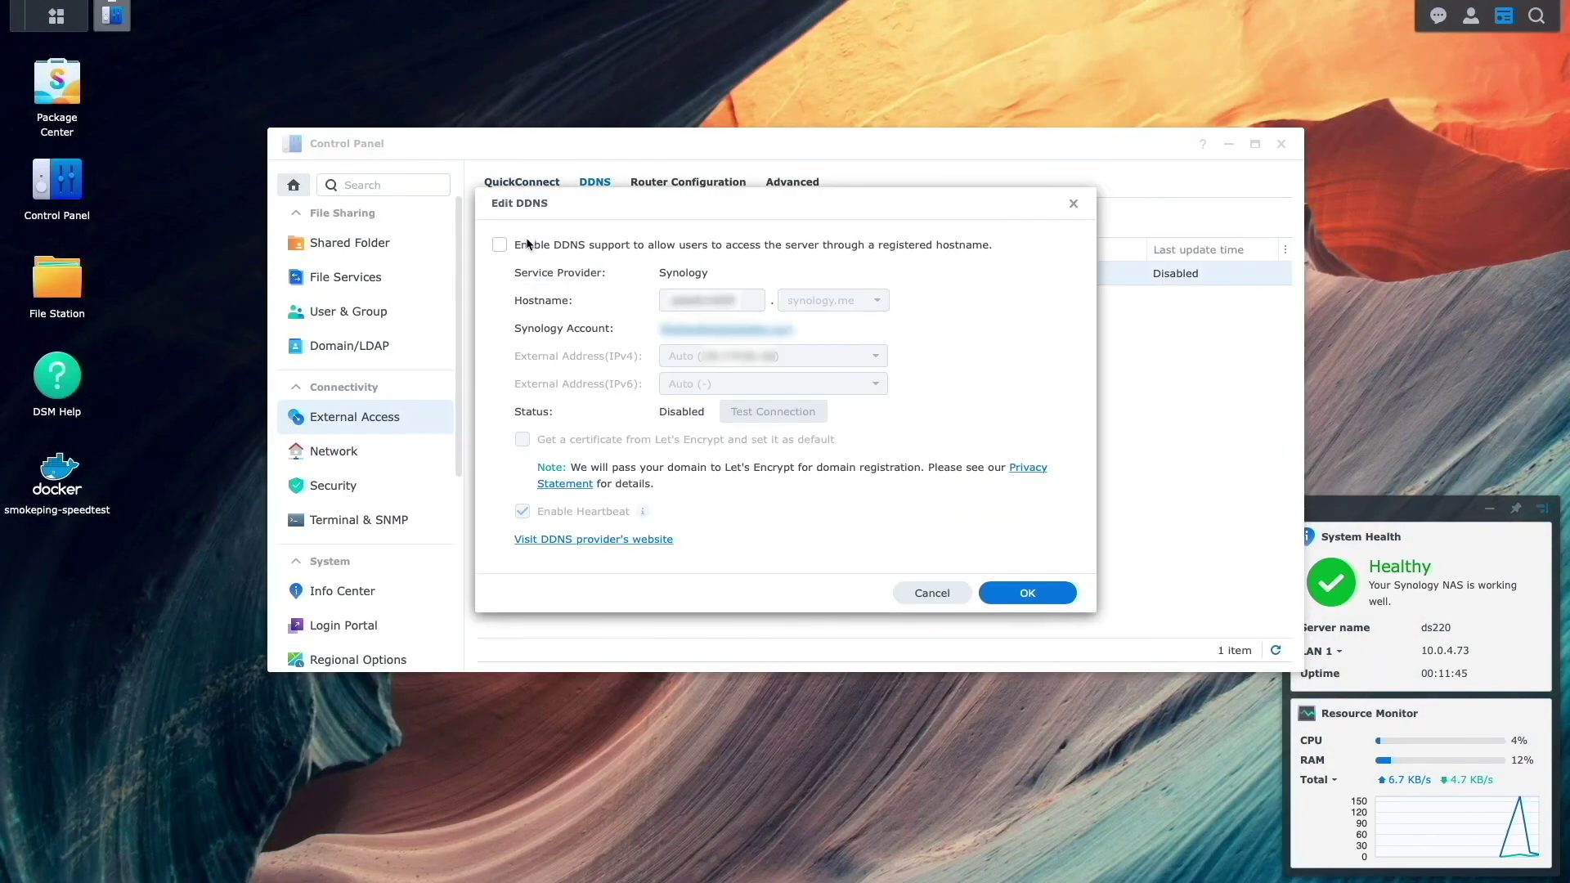
{"action": "left_click", "coordinate": [528, 244]}
{"action": "left_click", "coordinate": [1027, 593]}
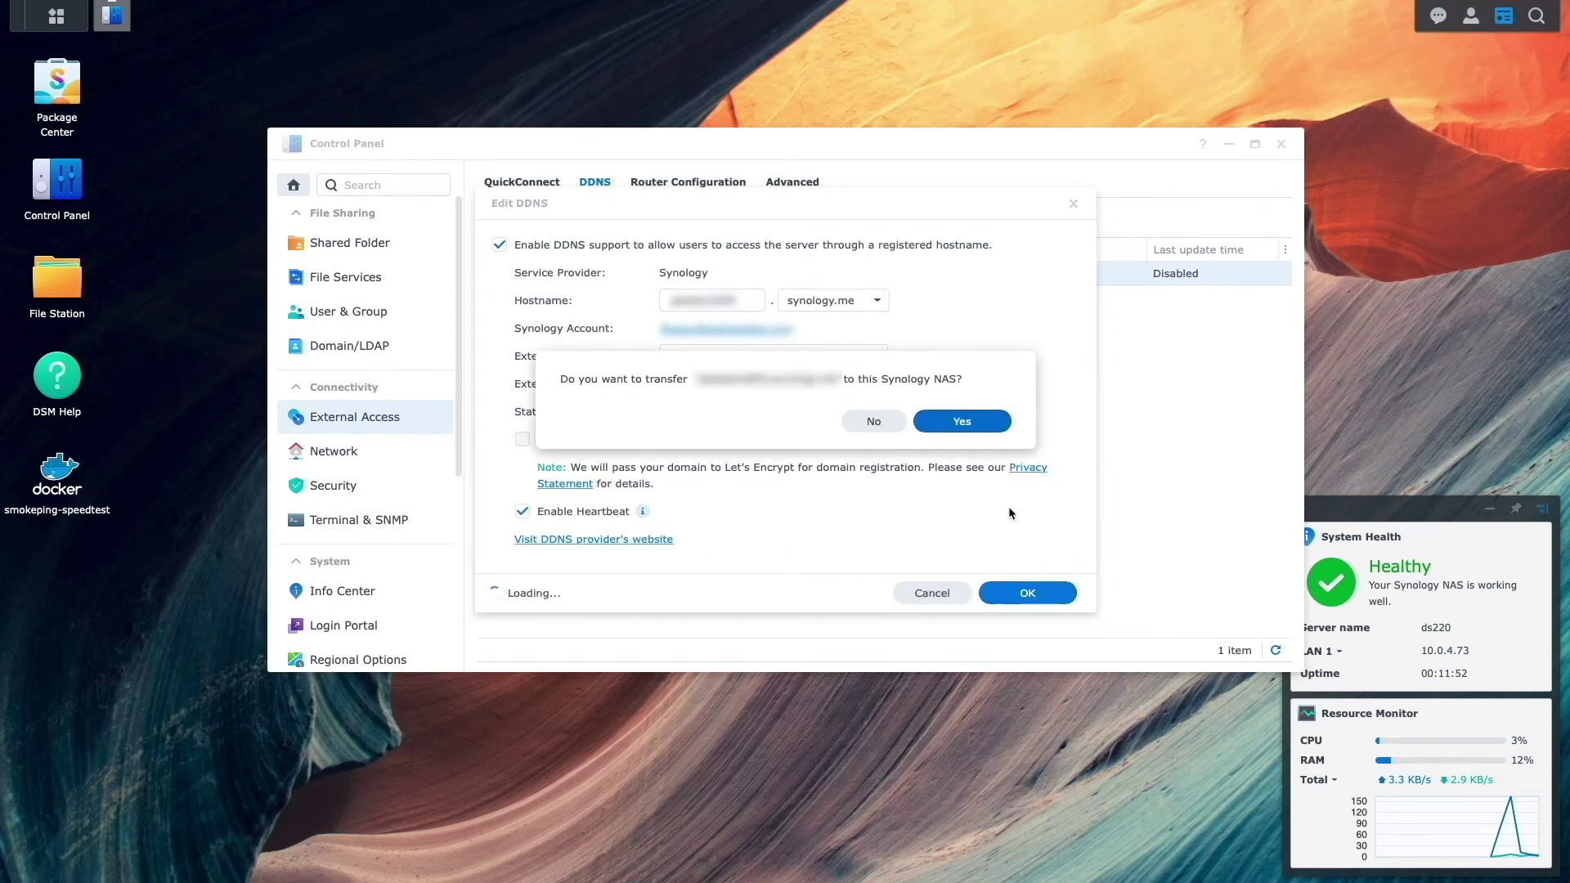
{"action": "left_click", "coordinate": [963, 425]}
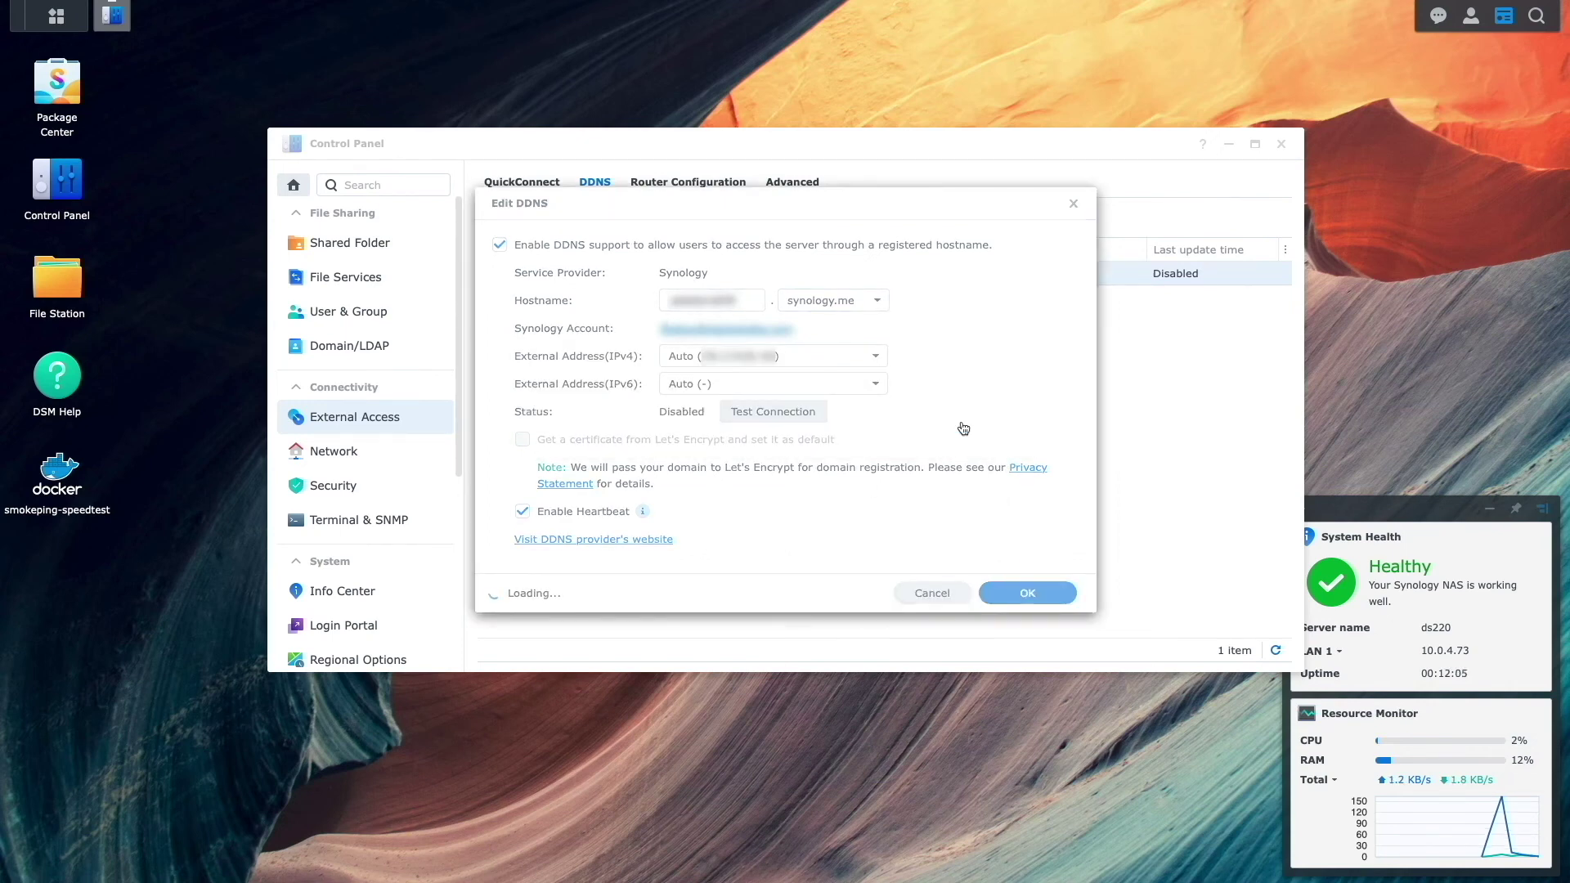